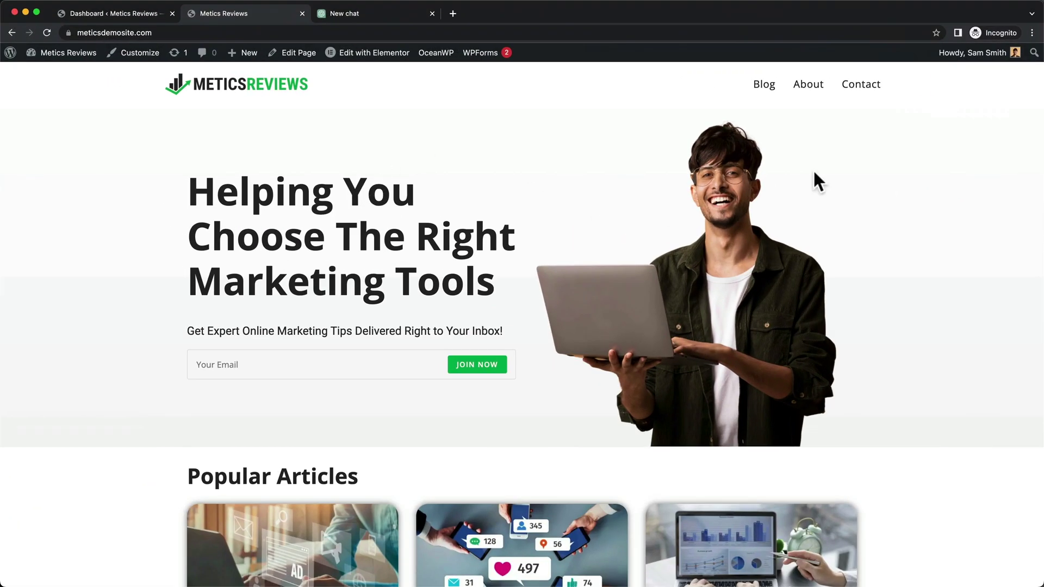
# Open the live About page and scroll through its About me text, signature and round profile photo.
pyautogui.click(809, 86)
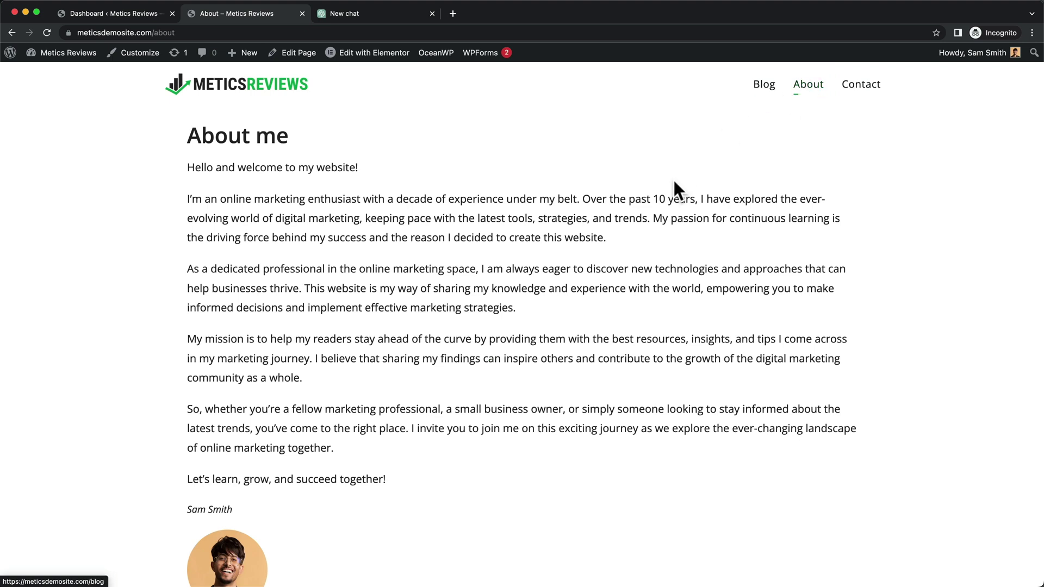
pyautogui.scroll(-4, 577, 168)
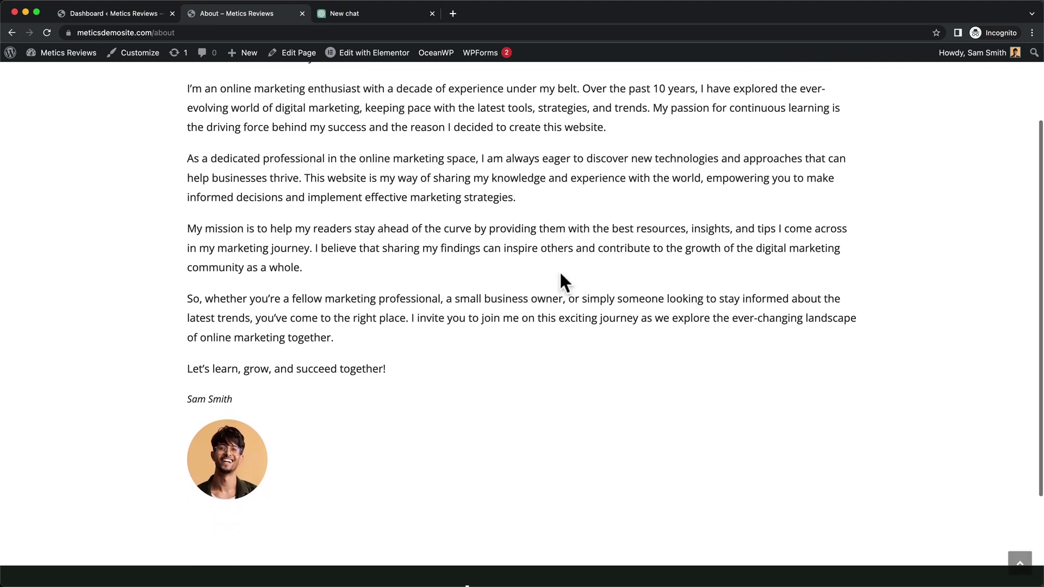
pyautogui.scroll(3, 561, 275)
pyautogui.scroll(1, 453, 241)
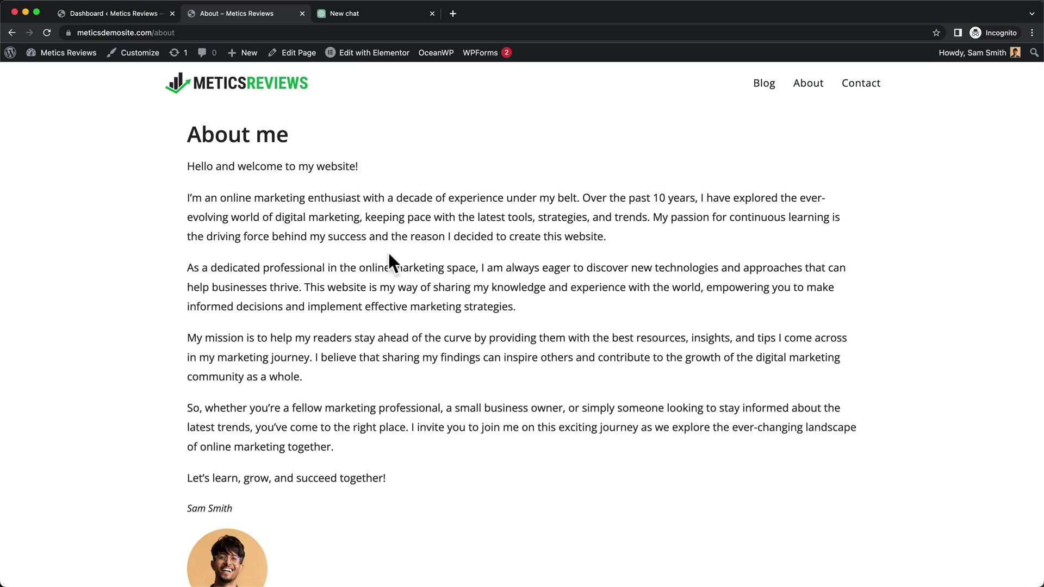
pyautogui.scroll(-1, 515, 295)
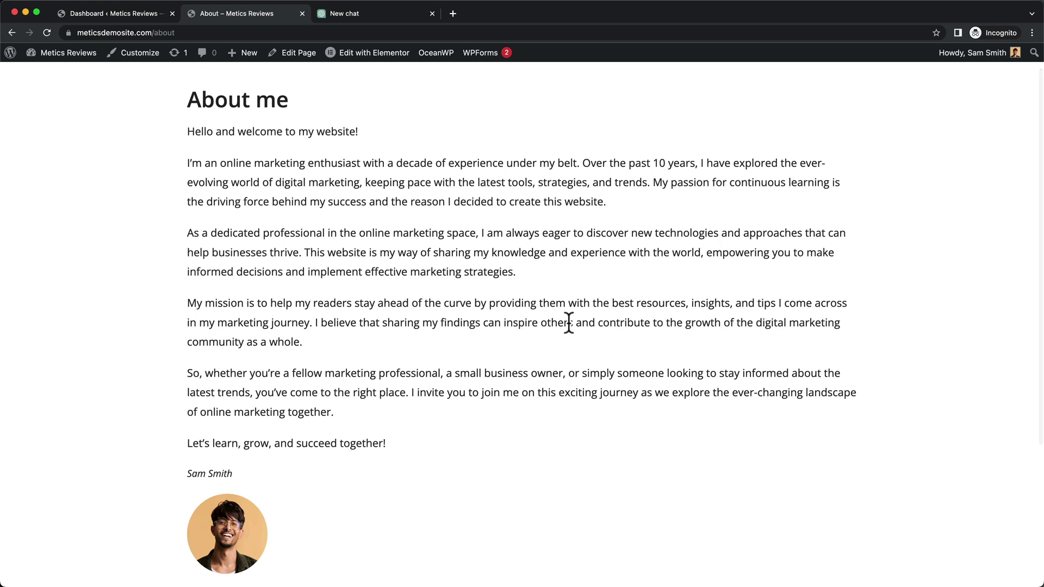
pyautogui.scroll(1, 569, 324)
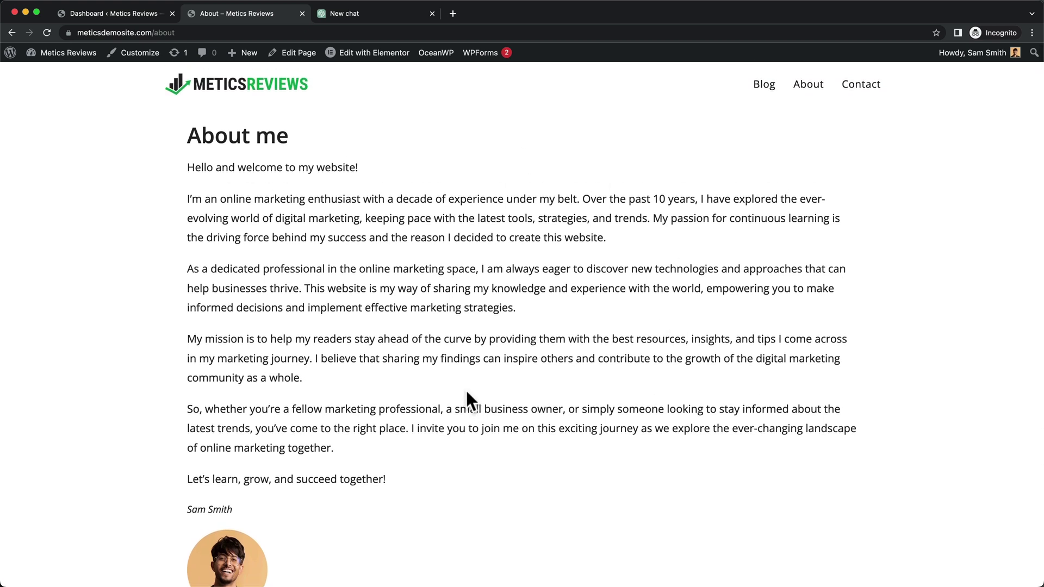
pyautogui.scroll(-1, 459, 384)
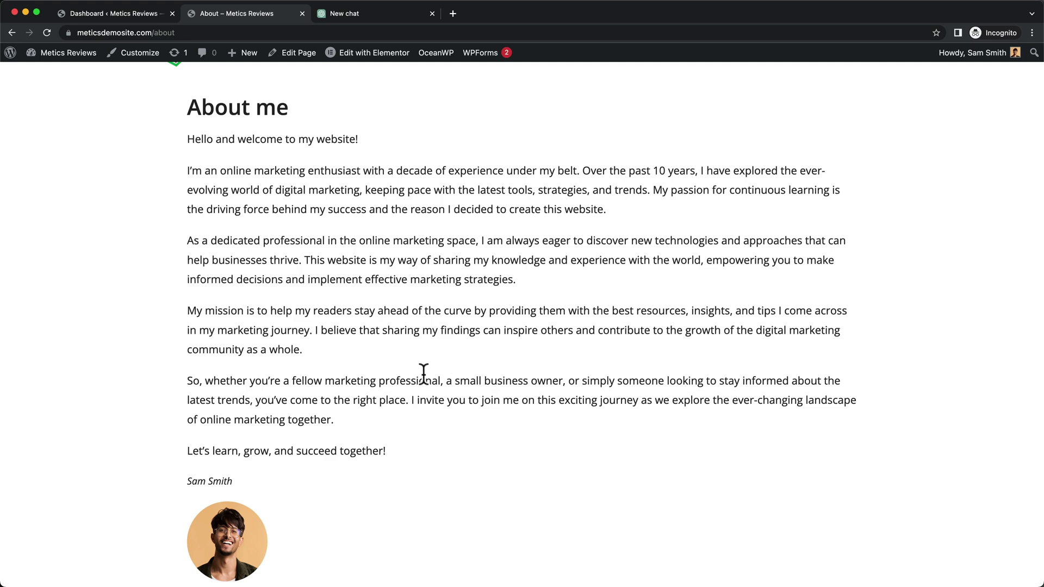
pyautogui.scroll(-2, 423, 375)
pyautogui.scroll(3, 430, 382)
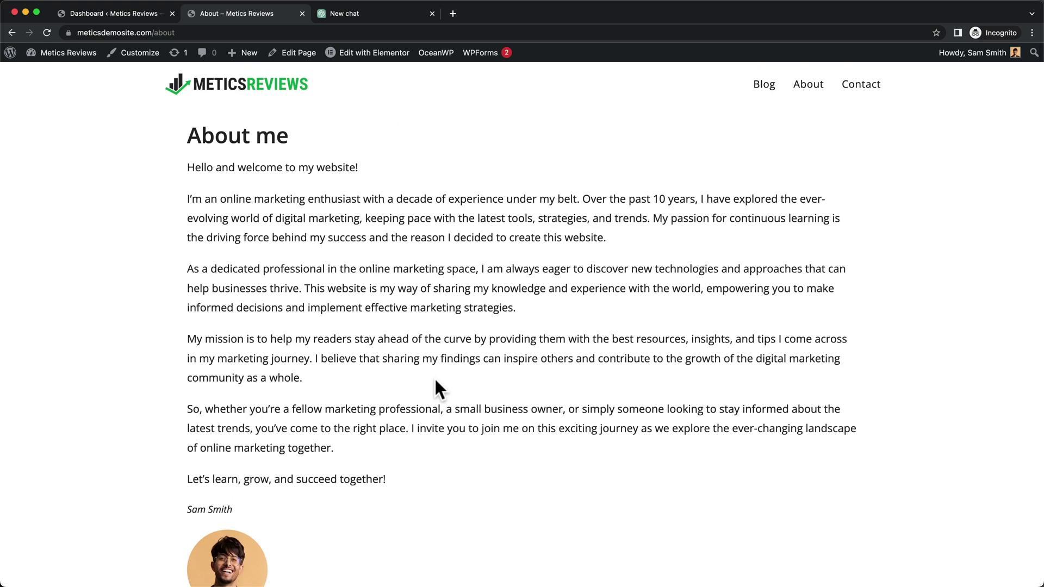
pyautogui.scroll(-4, 469, 277)
pyautogui.scroll(-4, 469, 280)
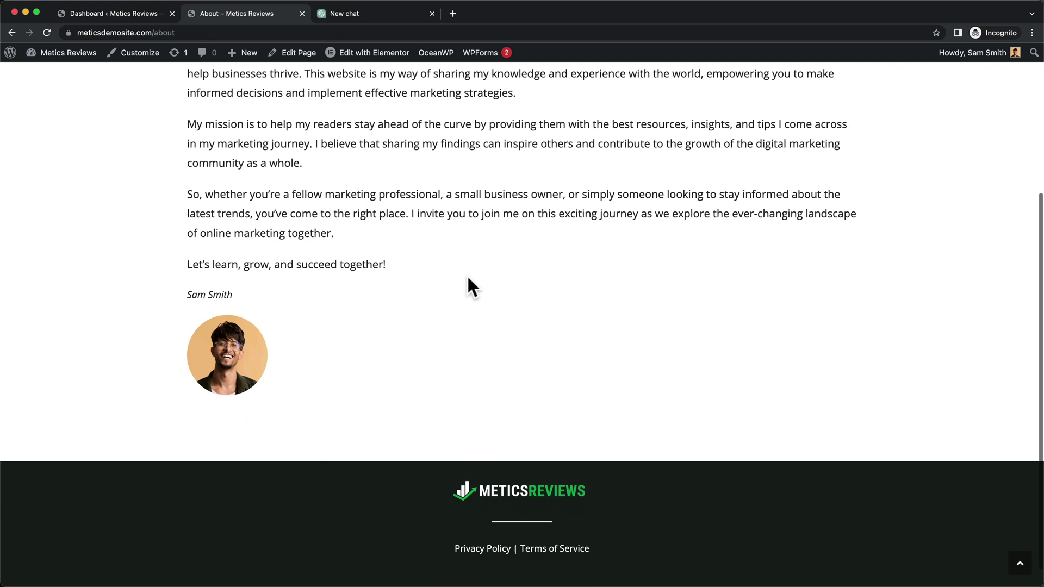
pyautogui.scroll(8, 469, 285)
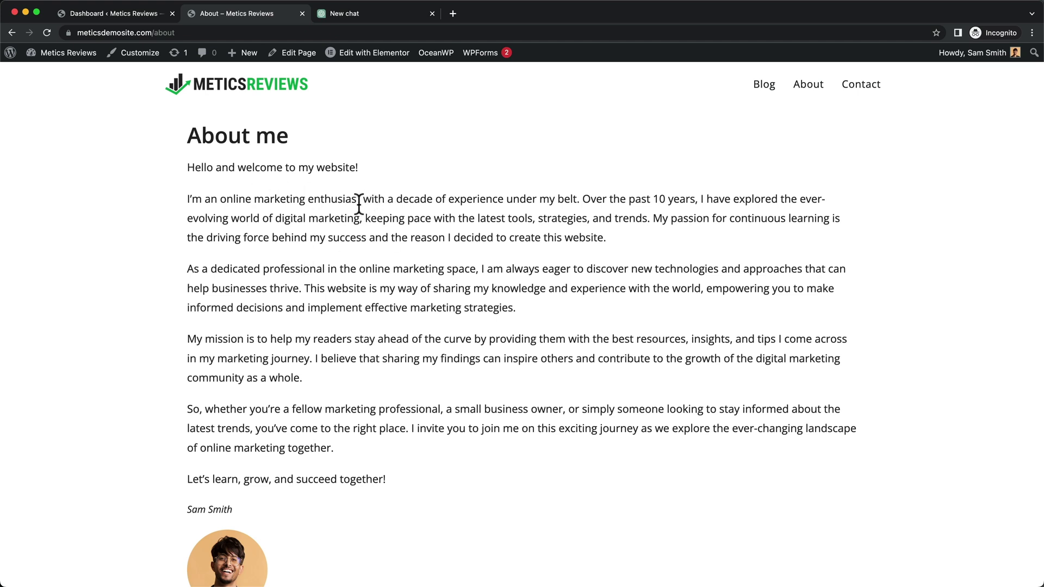
# From the admin dashboard, start a new page titled 'About'.
pyautogui.click(132, 14)
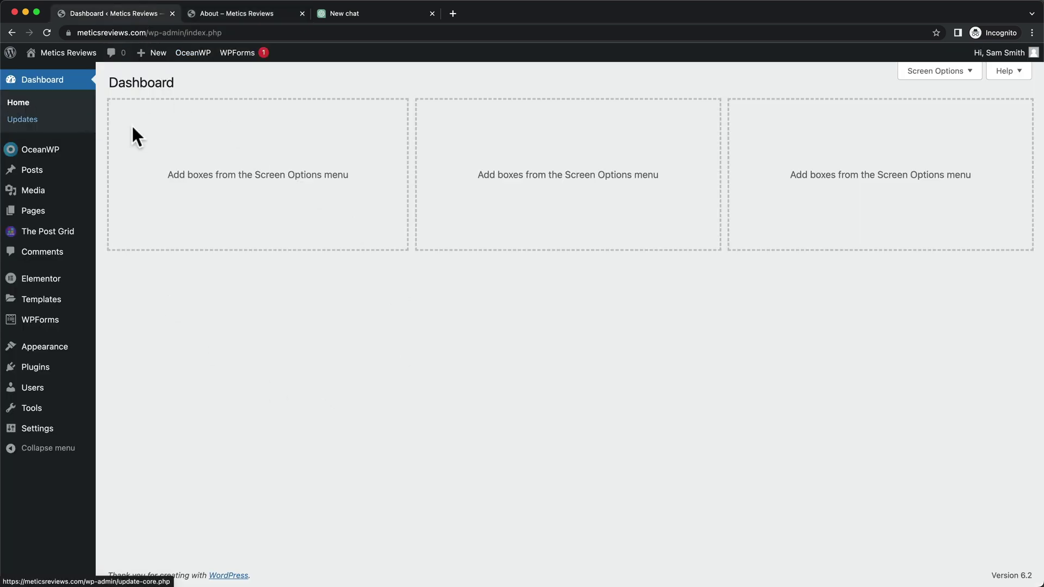
pyautogui.click(38, 217)
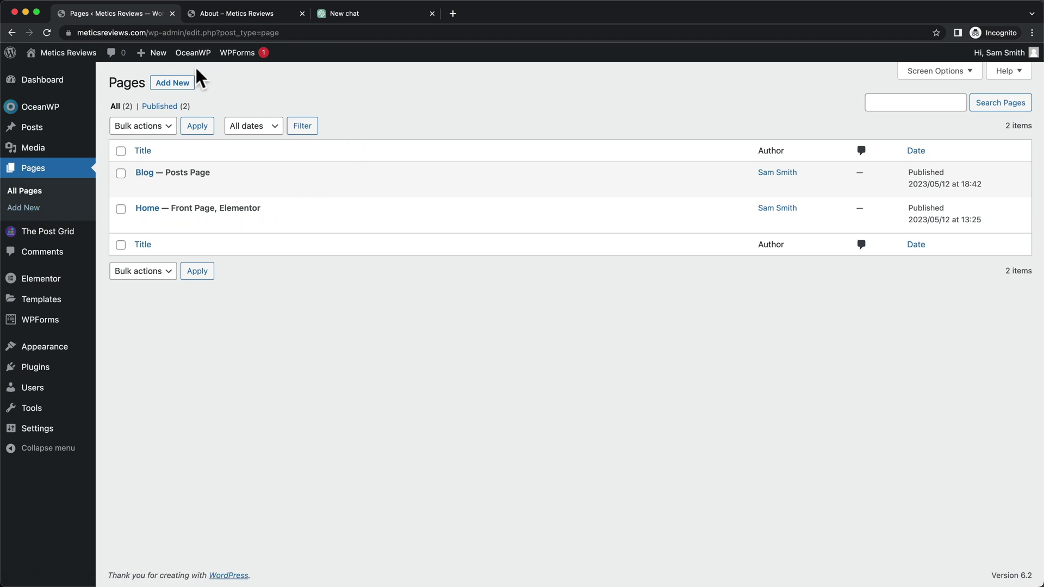
pyautogui.click(184, 85)
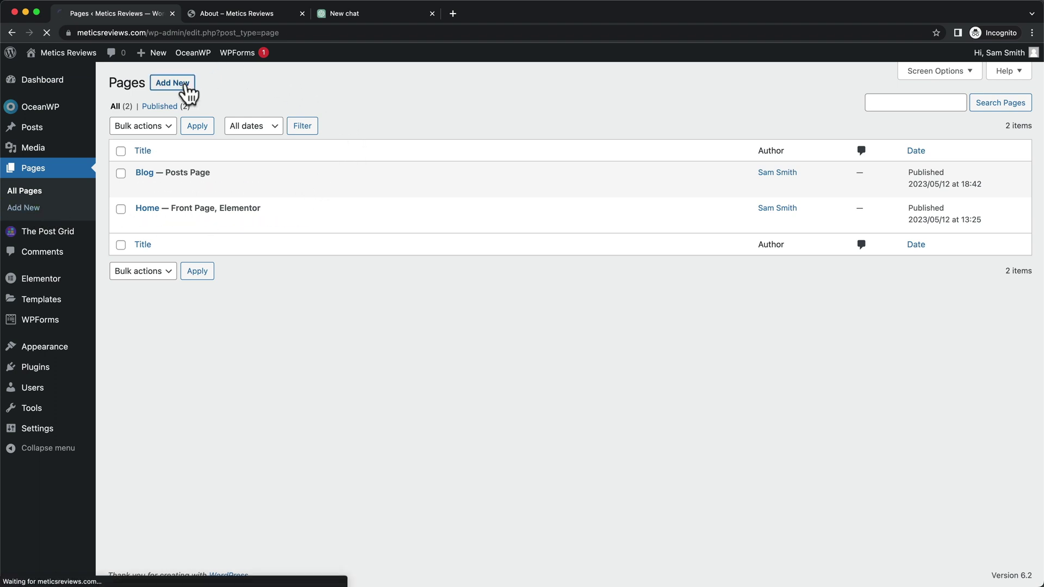
pyautogui.write('About')
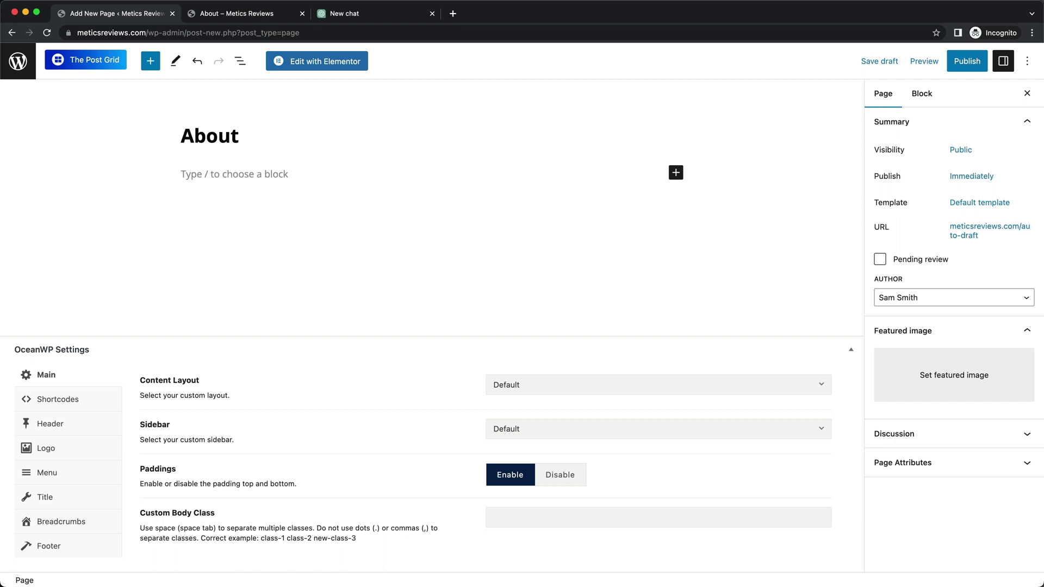
# Set the content layout to 100% Full Width, disable paddings and the page title, then publish.
pyautogui.click(616, 394)
pyautogui.click(536, 496)
pyautogui.click(581, 483)
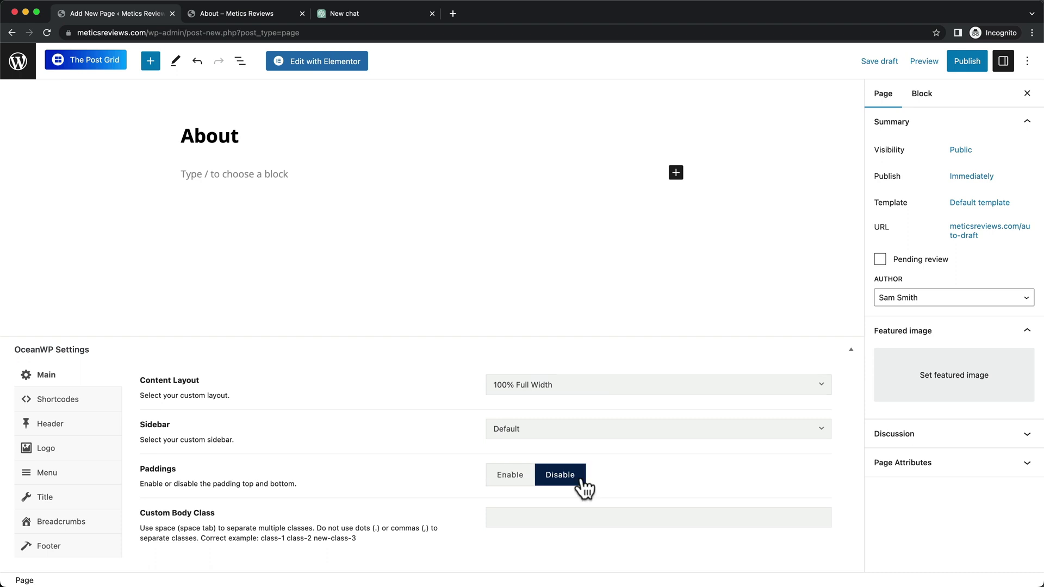
pyautogui.click(37, 497)
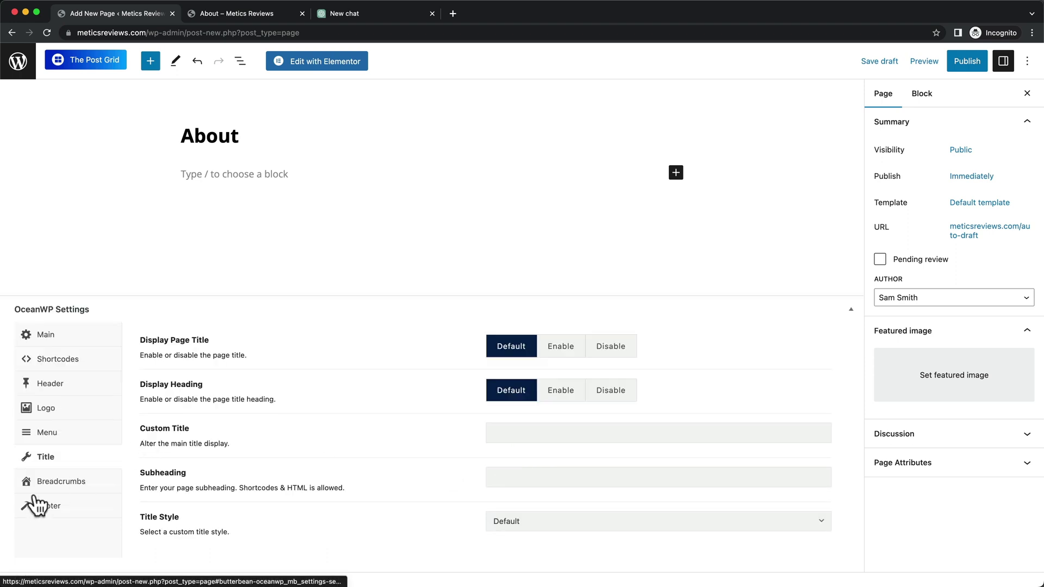
pyautogui.click(612, 351)
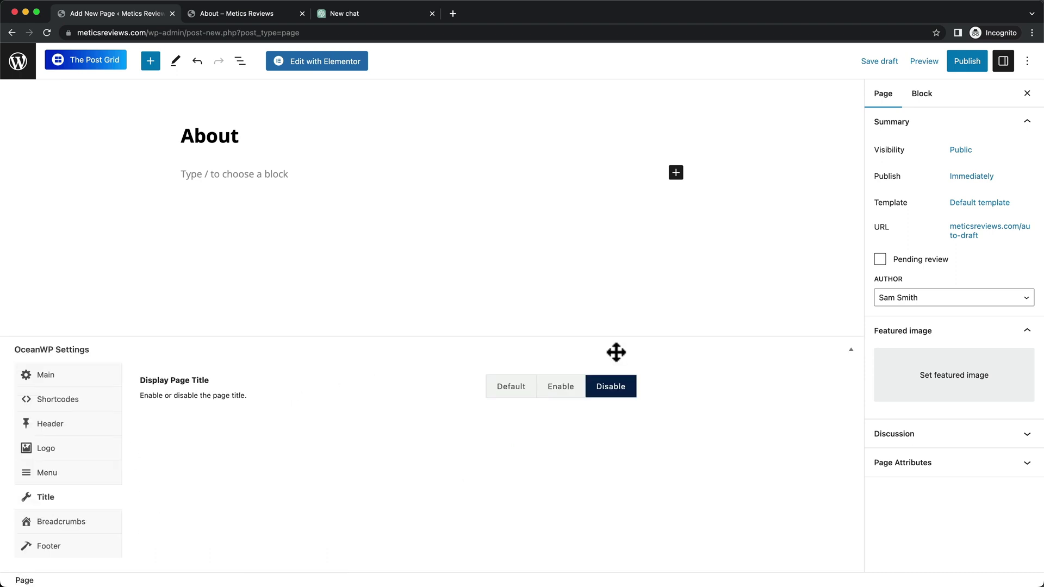
pyautogui.click(958, 68)
pyautogui.click(925, 63)
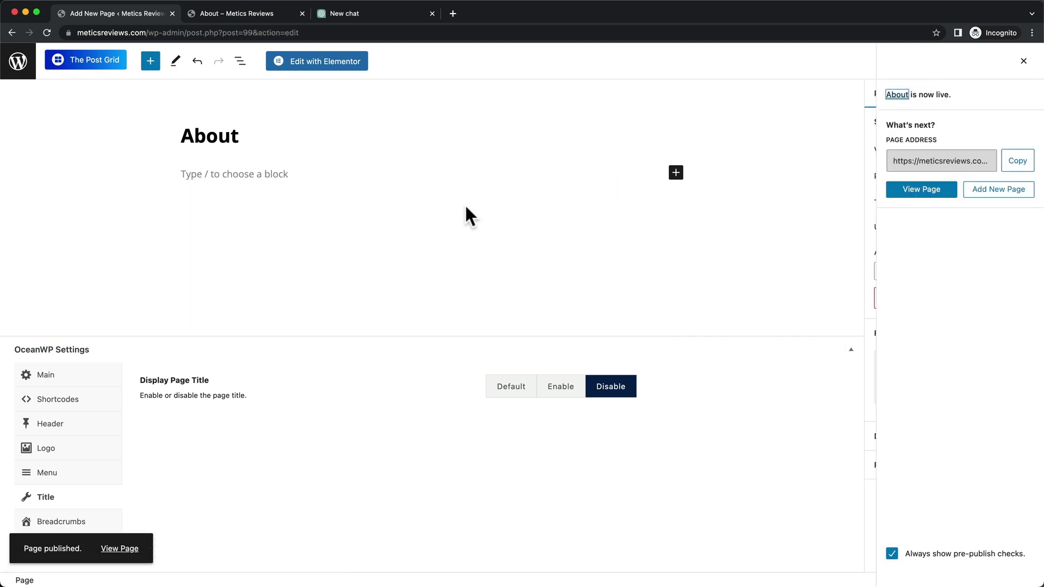
# In Elementor, add a single-column section with a heading reading 'About me'.
pyautogui.click(320, 74)
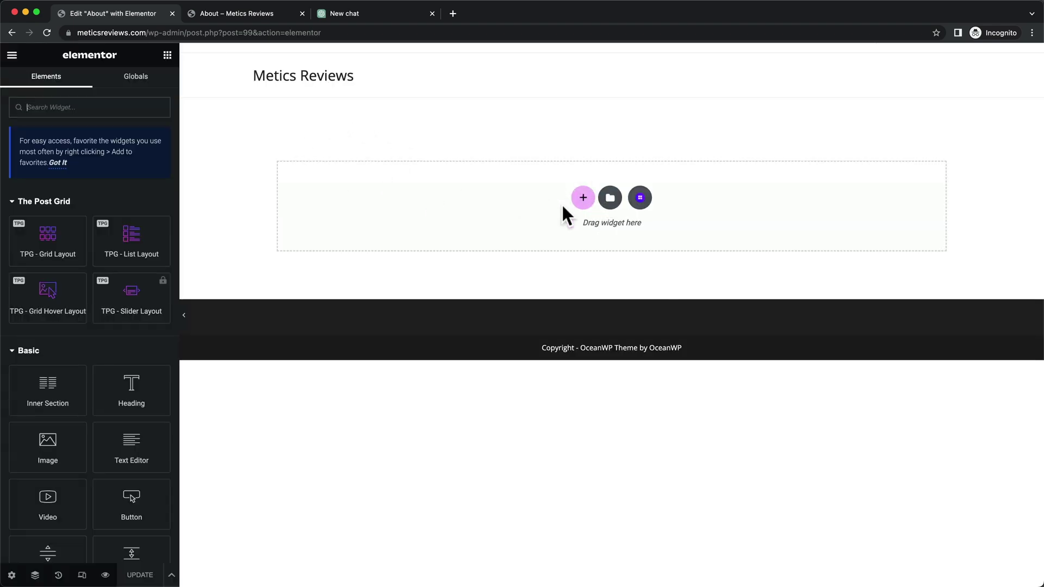
pyautogui.click(583, 197)
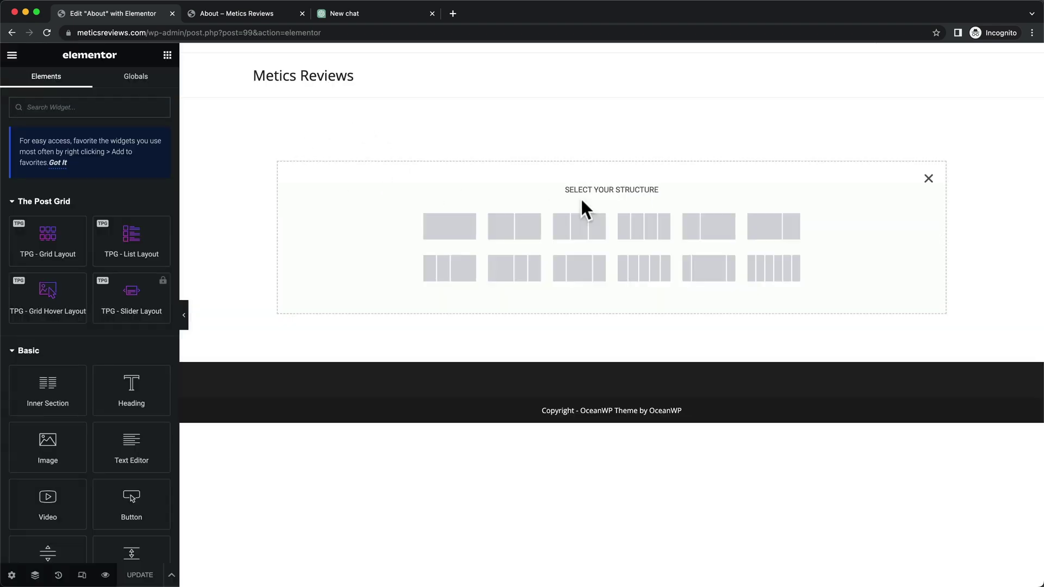
pyautogui.click(460, 235)
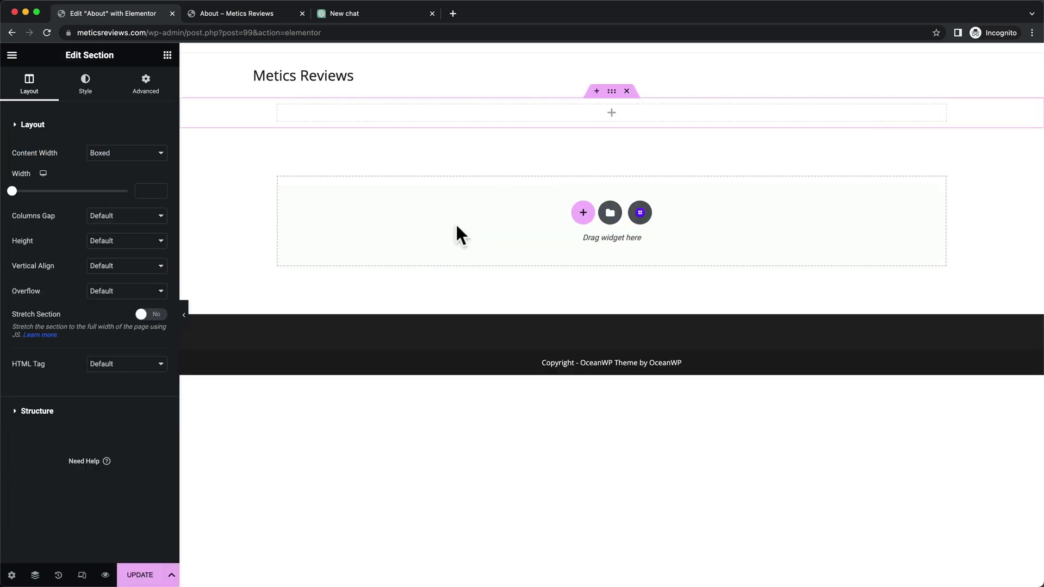
pyautogui.click(167, 56)
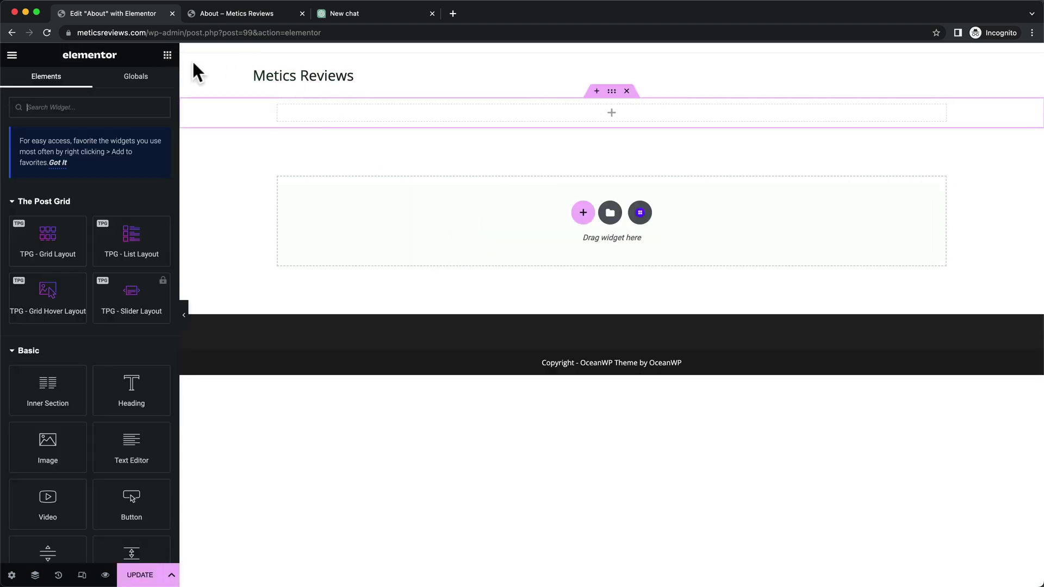
pyautogui.moveTo(142, 384); pyautogui.dragTo(368, 86)
pyautogui.moveTo(162, 167); pyautogui.dragTo(9, 167)
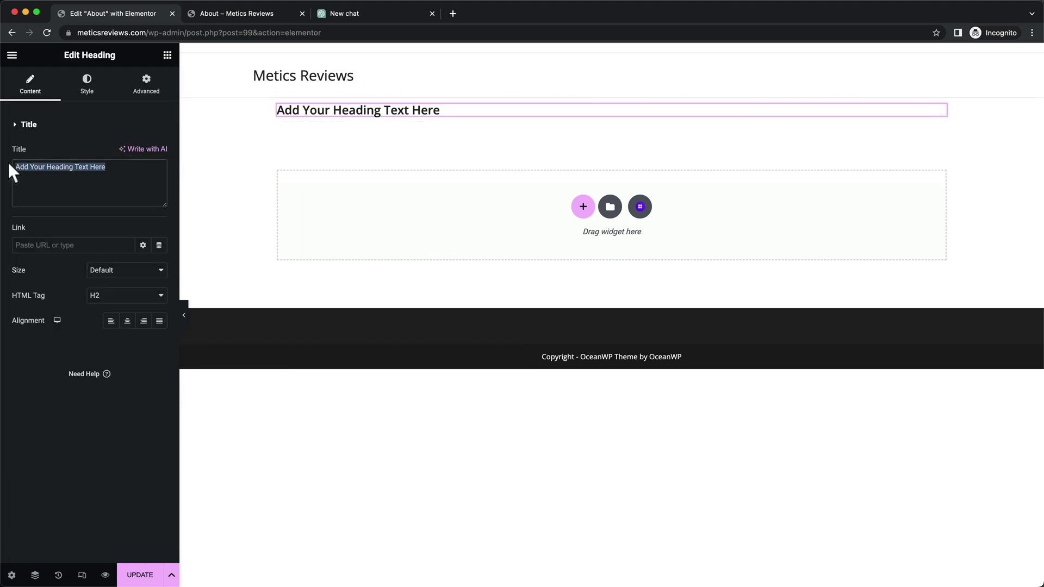
pyautogui.write('About me')
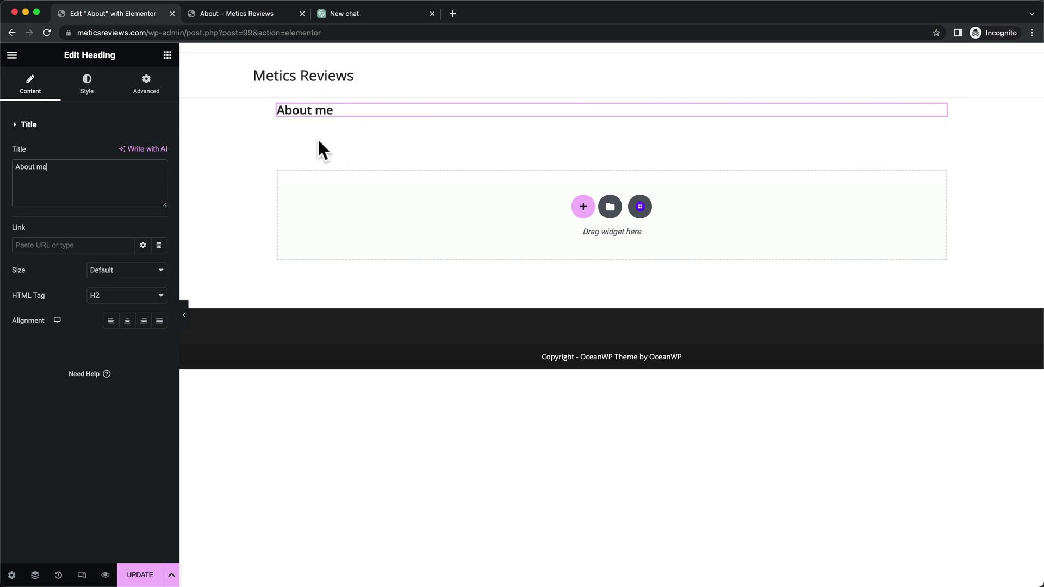
# Enlarge the heading, set its weight to 700 (Bold), and add a Text Editor block below it.
pyautogui.click(91, 88)
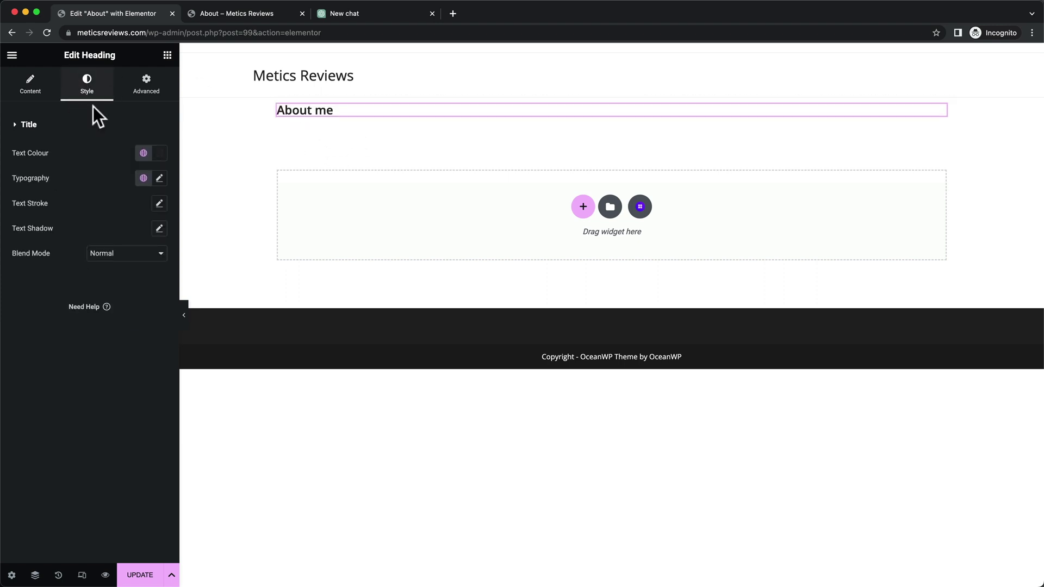
pyautogui.click(159, 179)
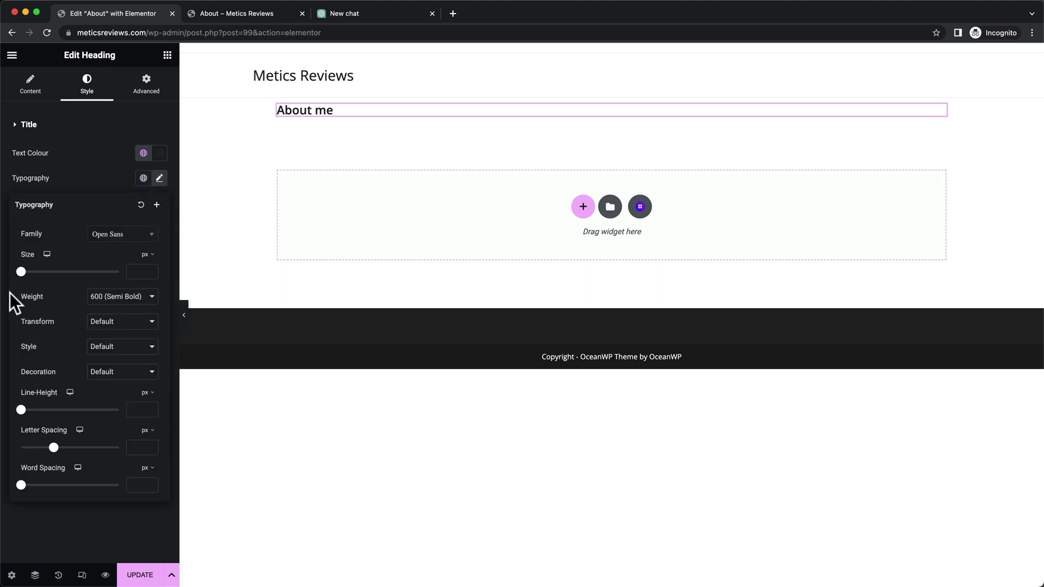
pyautogui.moveTo(21, 272); pyautogui.dragTo(38, 272)
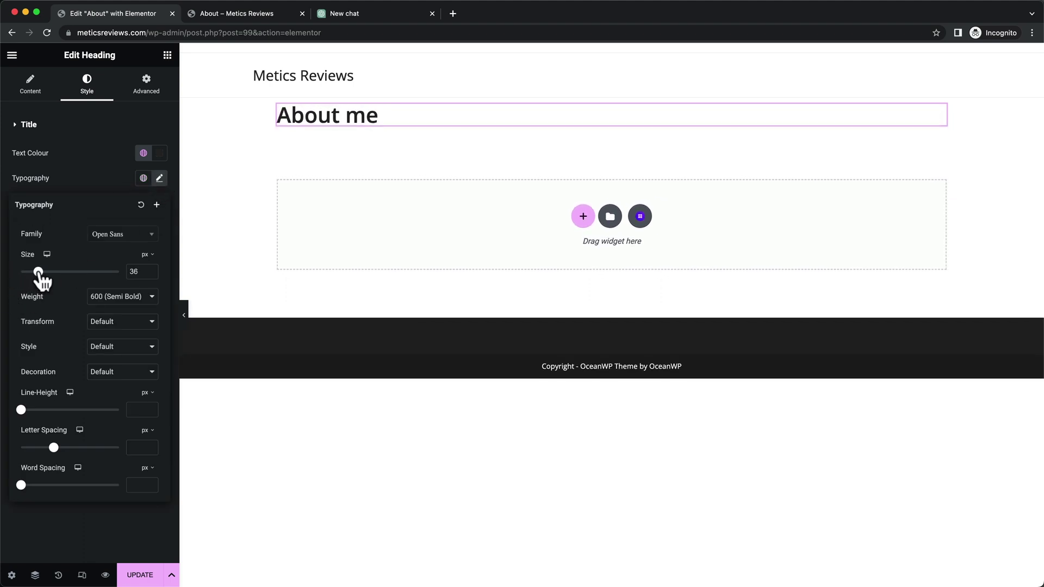
pyautogui.click(112, 300)
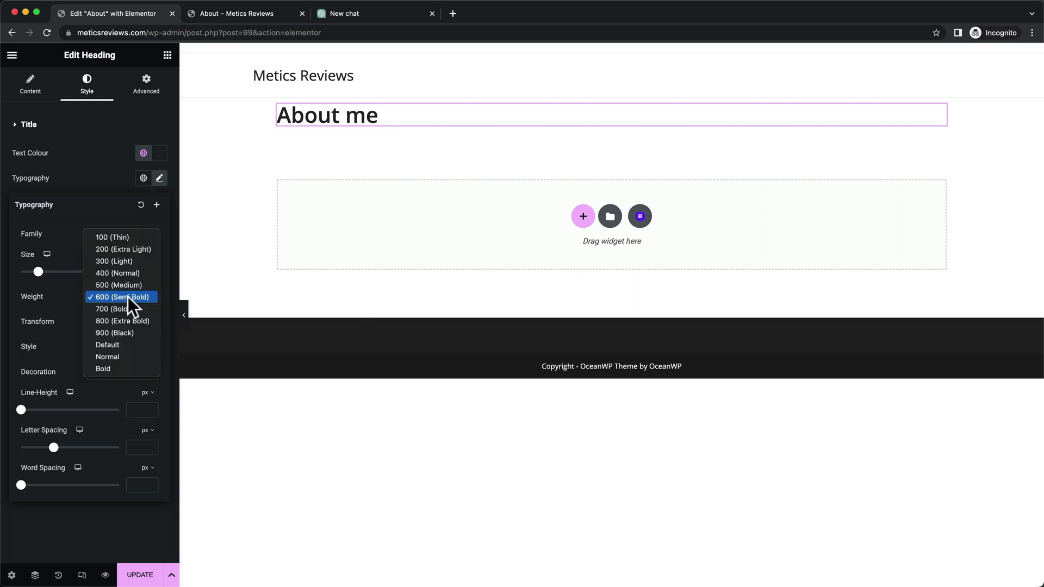
pyautogui.click(125, 303)
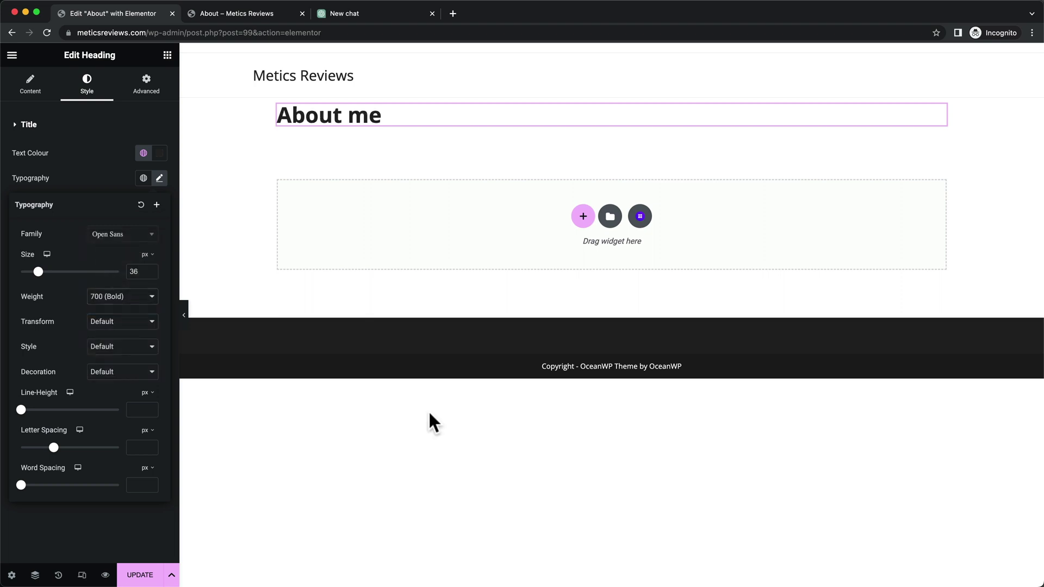
pyautogui.click(169, 55)
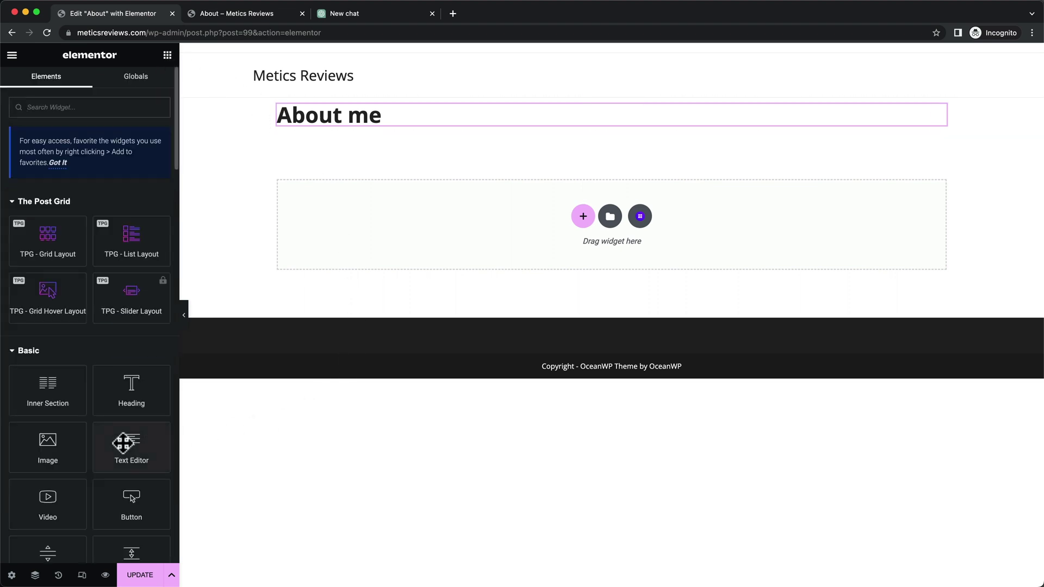
pyautogui.moveTo(124, 439); pyautogui.dragTo(347, 118)
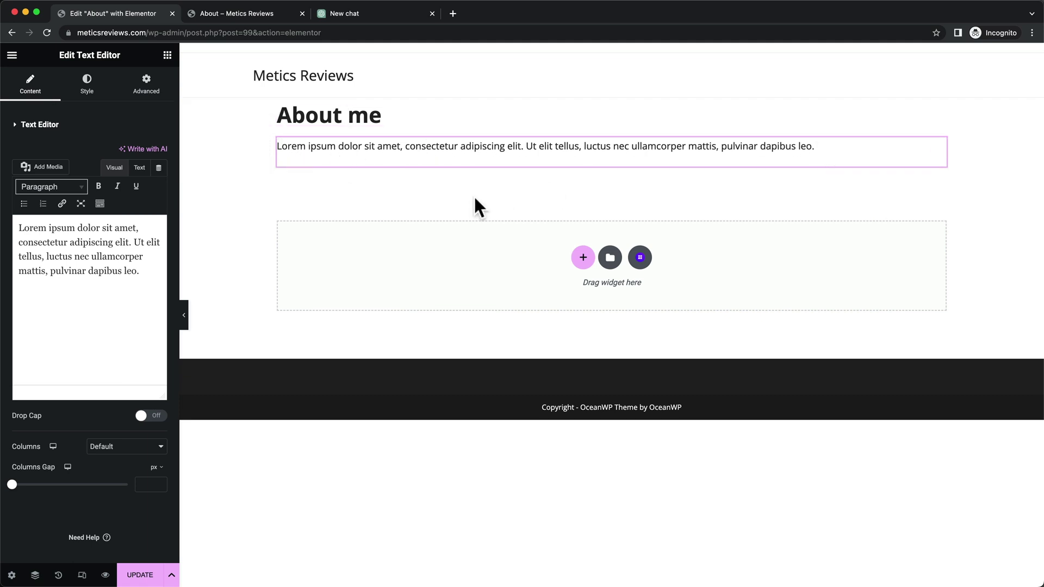
# Switch to the live 'About – Metics Reviews' page and scroll down to view it.
pyautogui.click(263, 15)
pyautogui.scroll(-1, 512, 189)
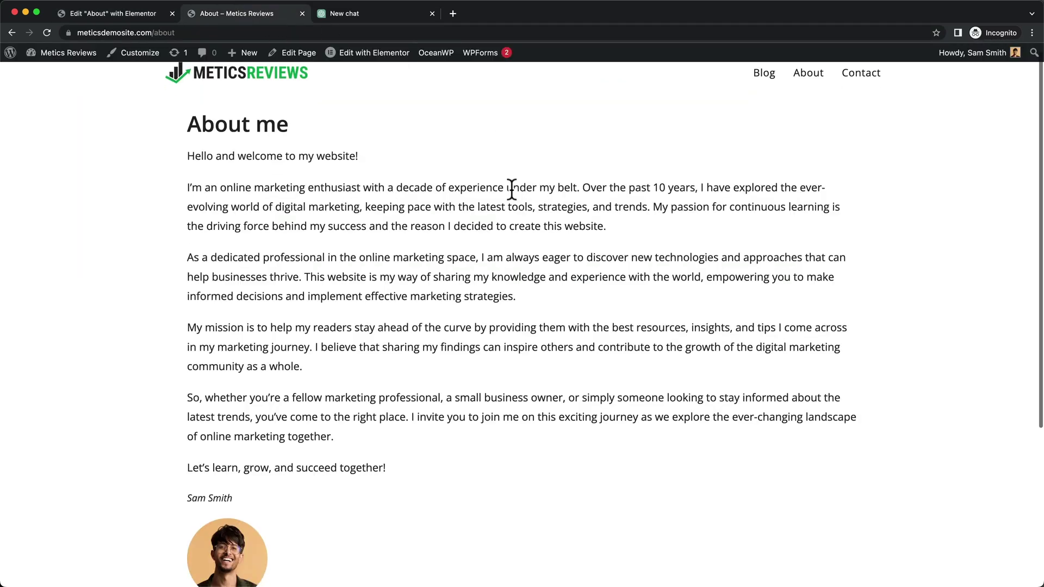
pyautogui.scroll(-1, 512, 189)
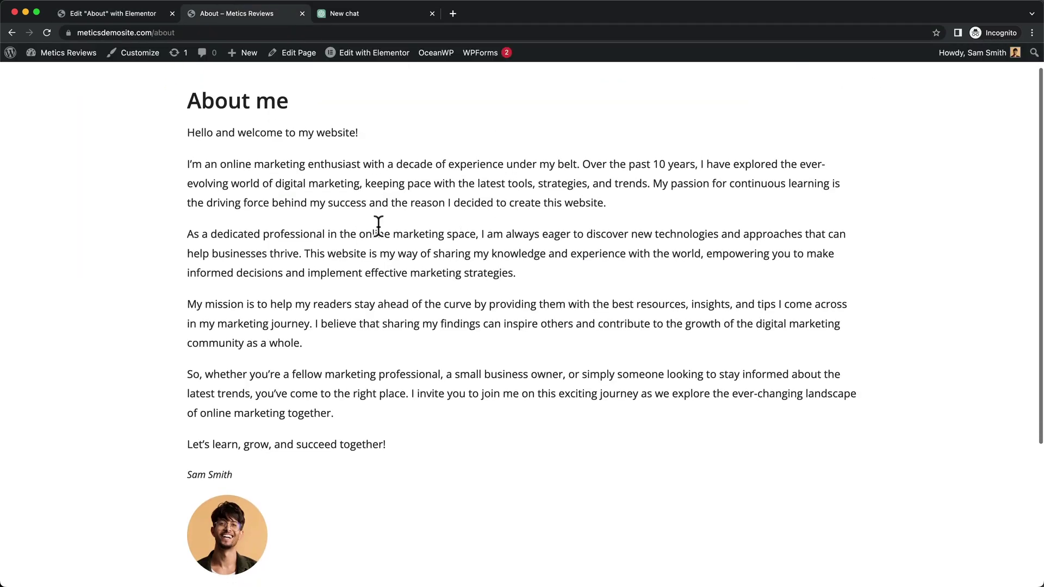
# In ChatGPT, write a request for a blog About section and paste the three bullet points.
pyautogui.click(388, 8)
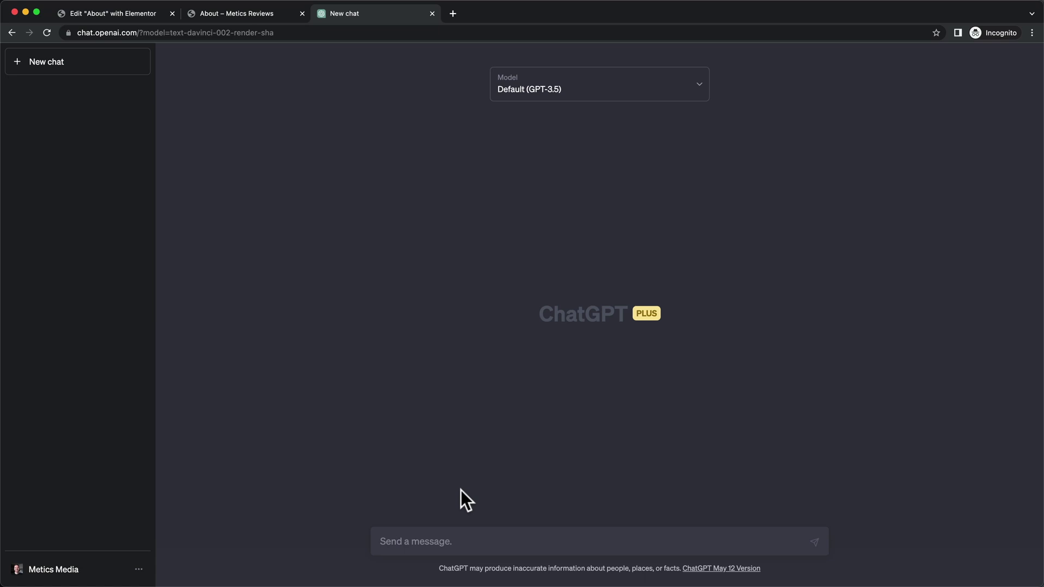
pyautogui.click(440, 539)
pyautogui.write('Please write me my about secti')
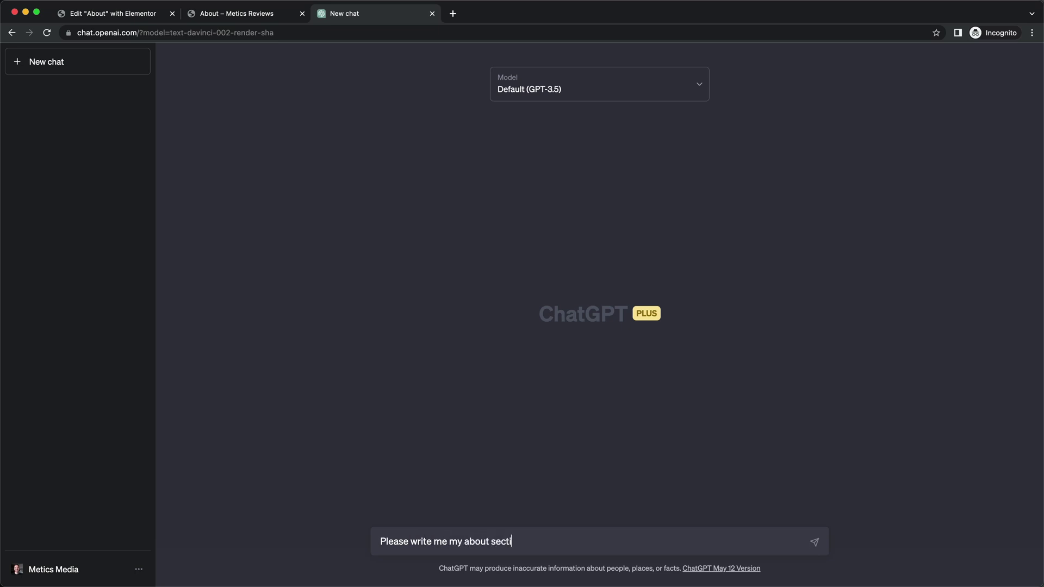
pyautogui.write('on for my blog website. He')
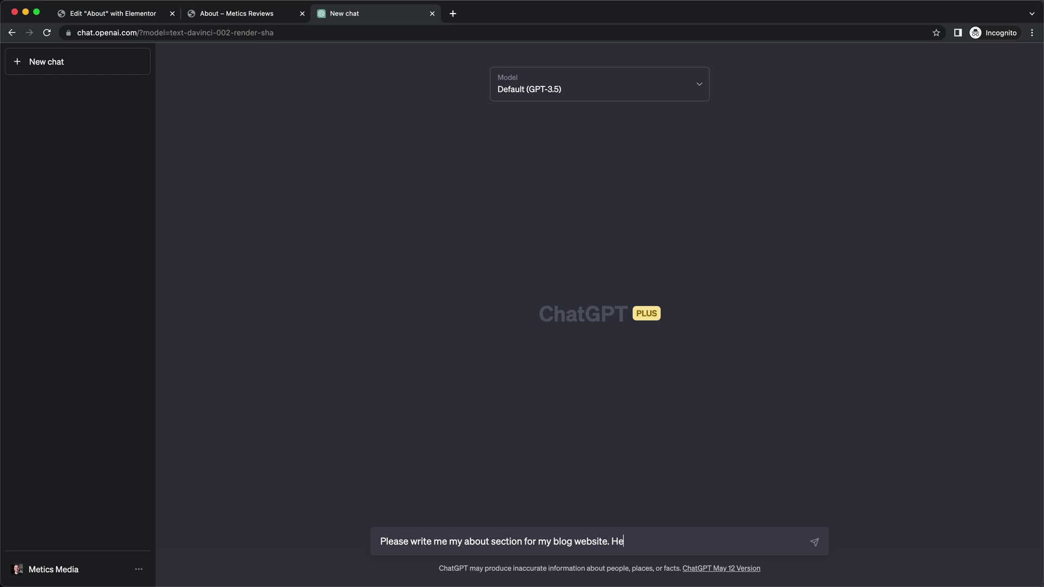
pyautogui.write('some information about me and th')
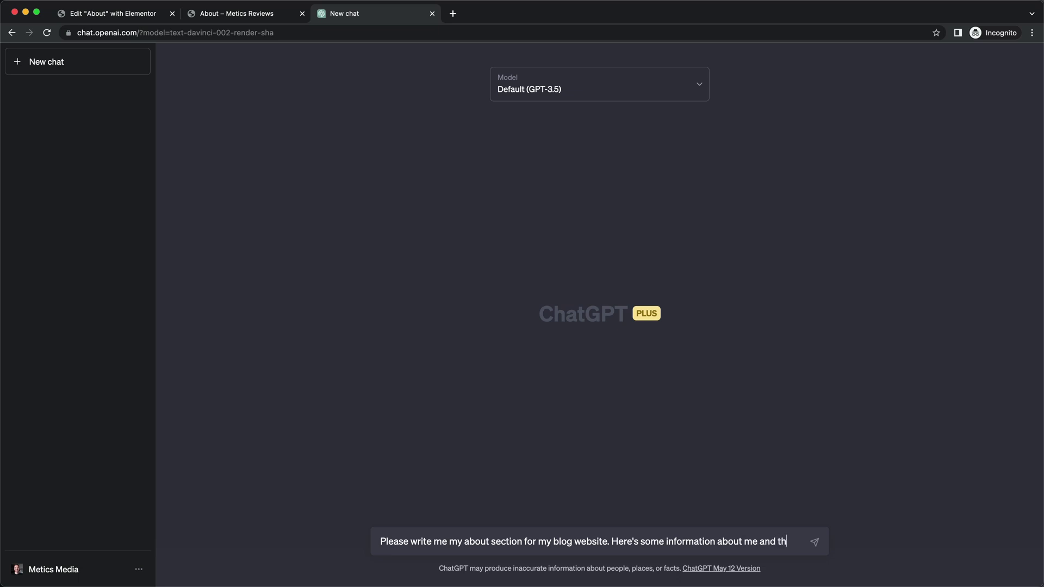
pyautogui.write('ings tha')
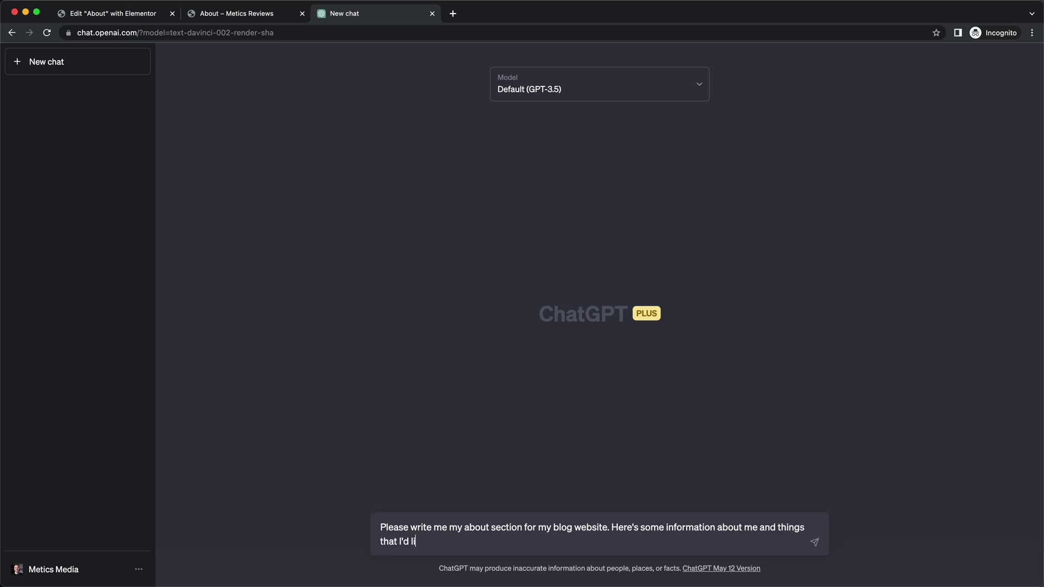
pyautogui.write("t I'd like to include:")
pyautogui.write('- I have 5 years experience in online marketing - Every week I test new marketing tools and review them on my website - my goal is to help you find the perfect marketing tool for your business')
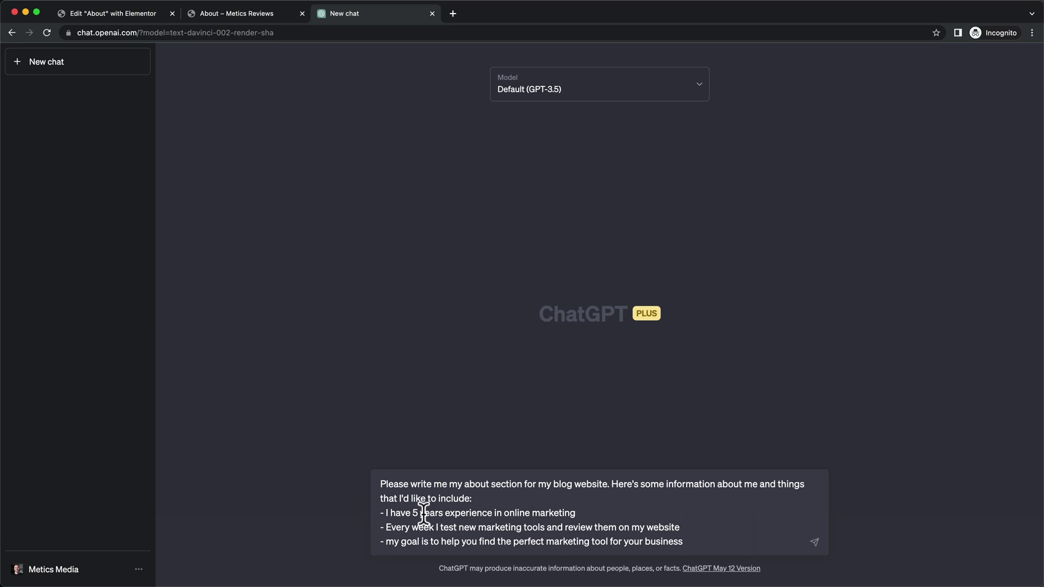
# Review the pasted points: 5 years' experience, weekly tool reviews, and the goal of helping readers.
pyautogui.moveTo(383, 513); pyautogui.dragTo(570, 512)
pyautogui.click(402, 529)
pyautogui.moveTo(410, 528); pyautogui.dragTo(645, 525)
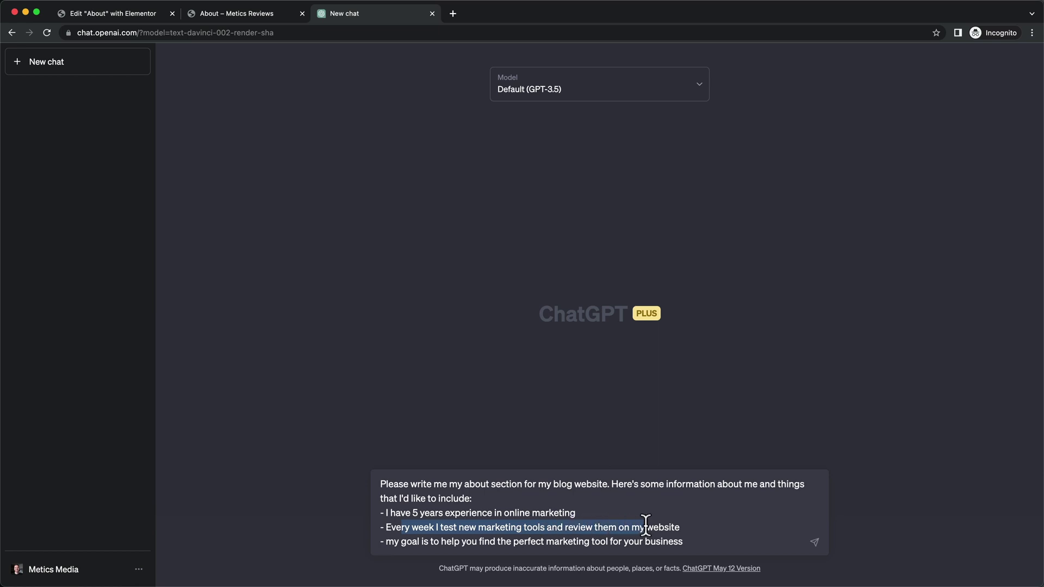
pyautogui.moveTo(412, 542); pyautogui.dragTo(652, 541)
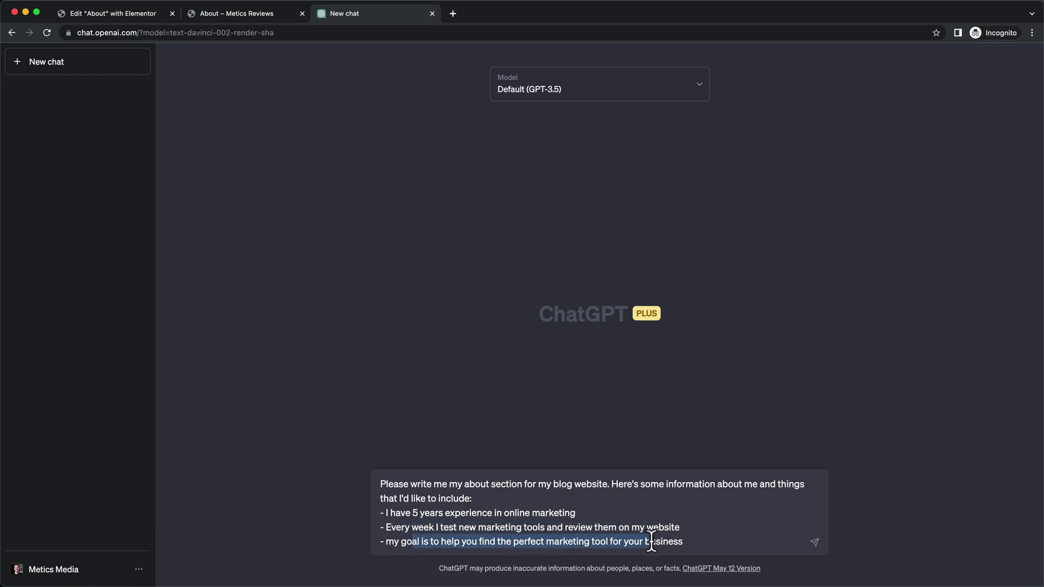
pyautogui.click(696, 542)
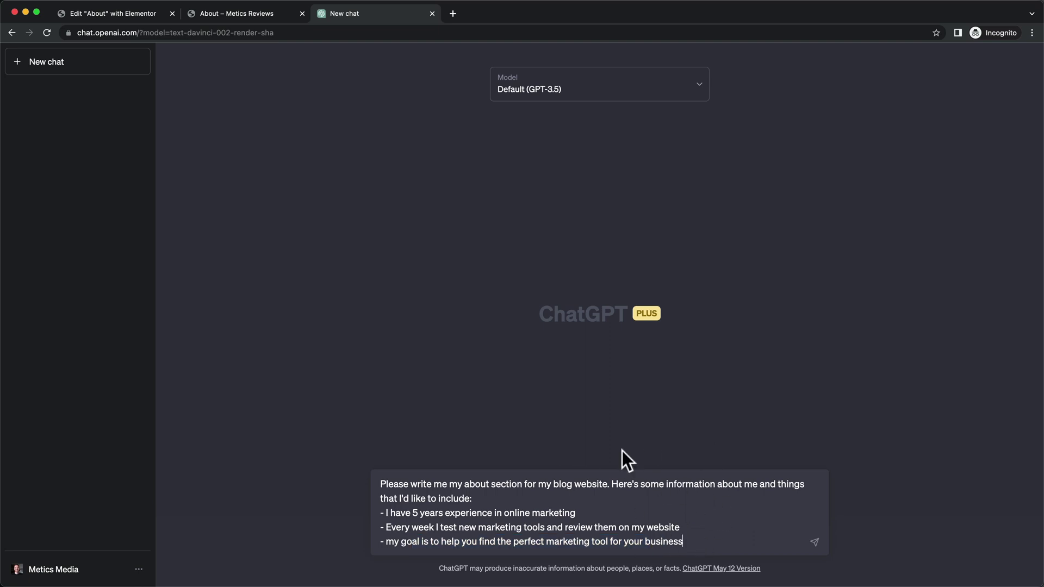
# Send the prompt and select ChatGPT's entire generated About text, from Welcome to the sign-off.
pyautogui.click(815, 543)
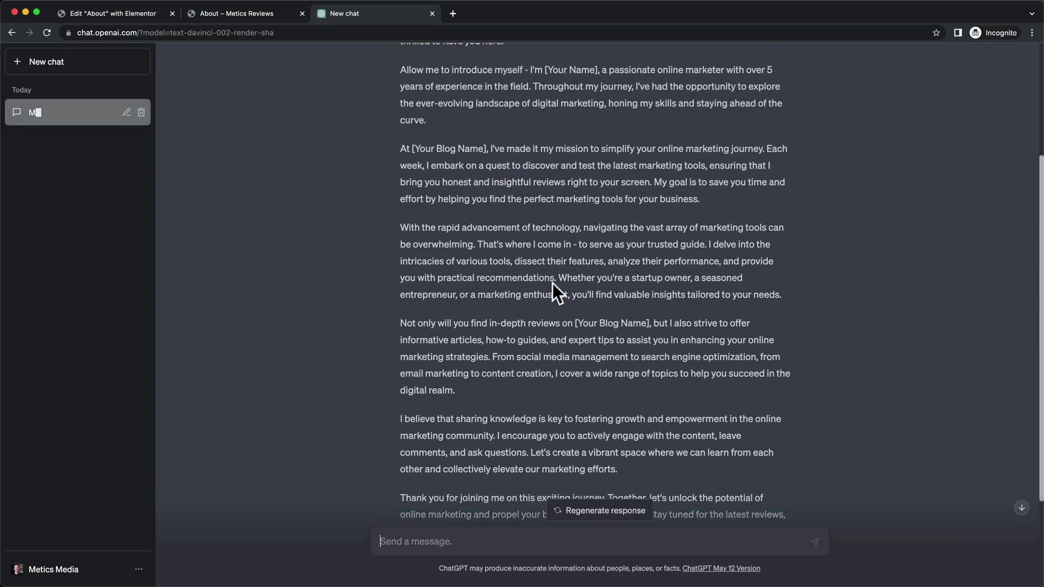
pyautogui.scroll(5, 553, 284)
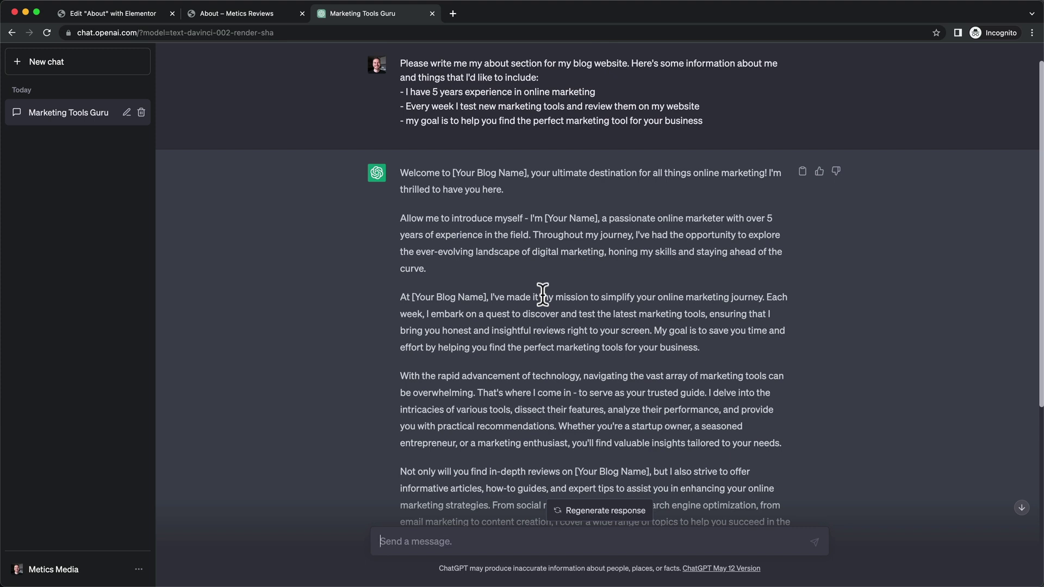
pyautogui.scroll(-2, 542, 294)
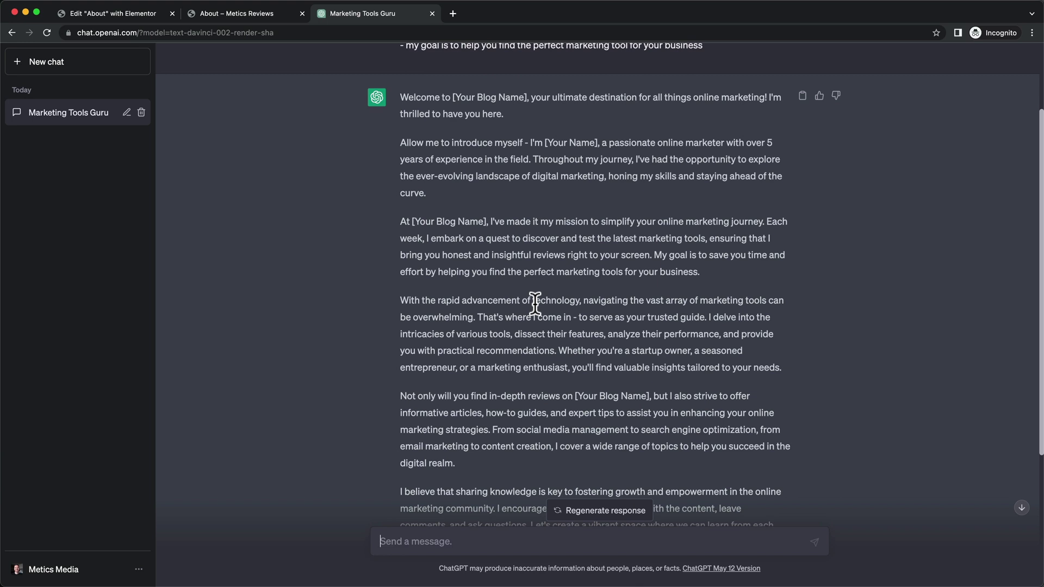
pyautogui.scroll(3, 535, 305)
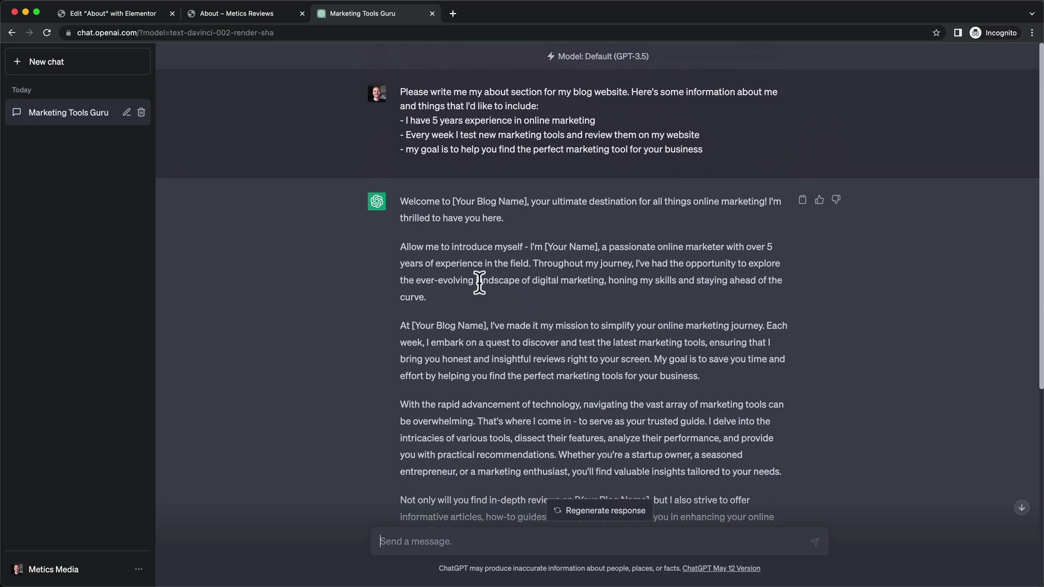
pyautogui.moveTo(403, 202); pyautogui.dragTo(600, 425)
pyautogui.scroll(-3, 605, 426)
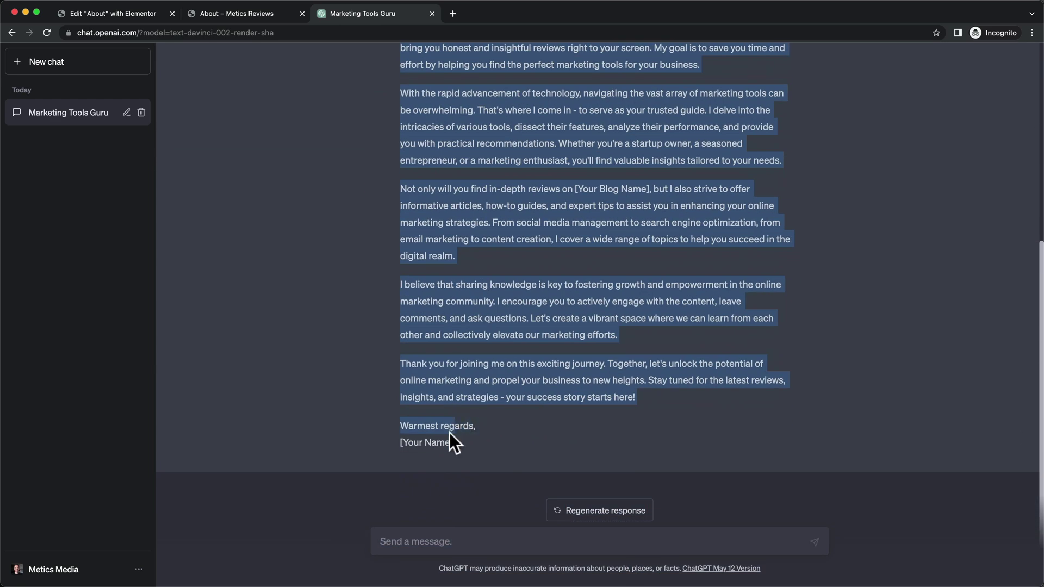
pyautogui.moveTo(449, 432); pyautogui.dragTo(454, 438)
# Replace the placeholder paragraph with the ChatGPT text and change [Your Blog Name] to 'Metics Reviews'.
pyautogui.click(216, 20)
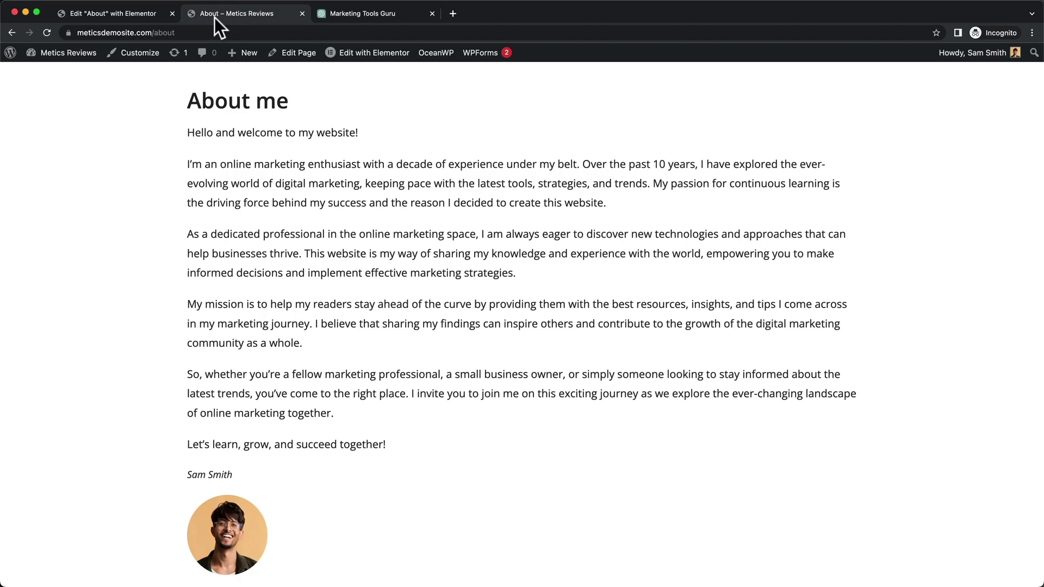
pyautogui.click(109, 15)
pyautogui.hotkey('ctrl', 'a')
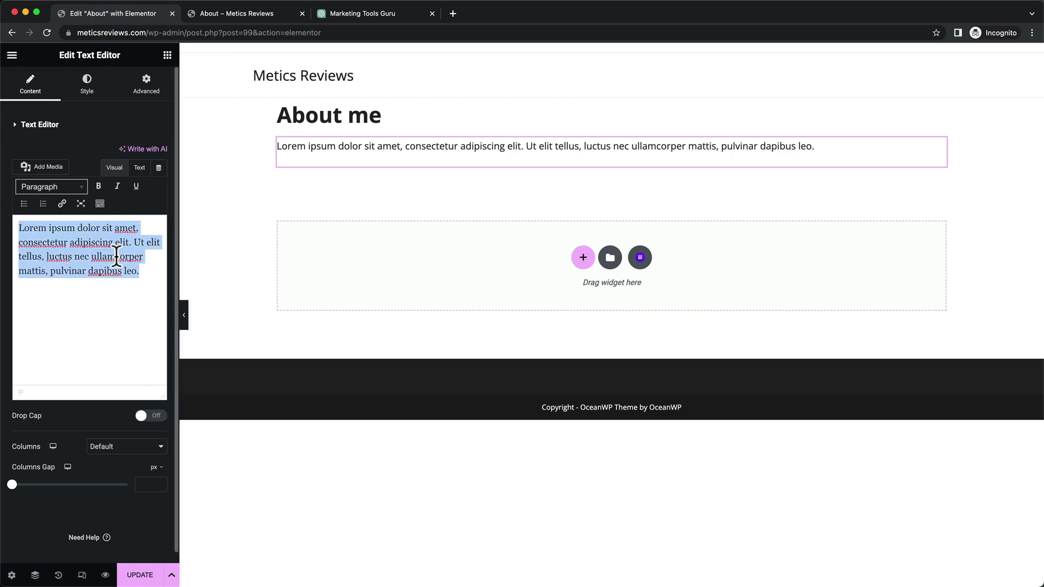
pyautogui.hotkey('ctrl', 'v')
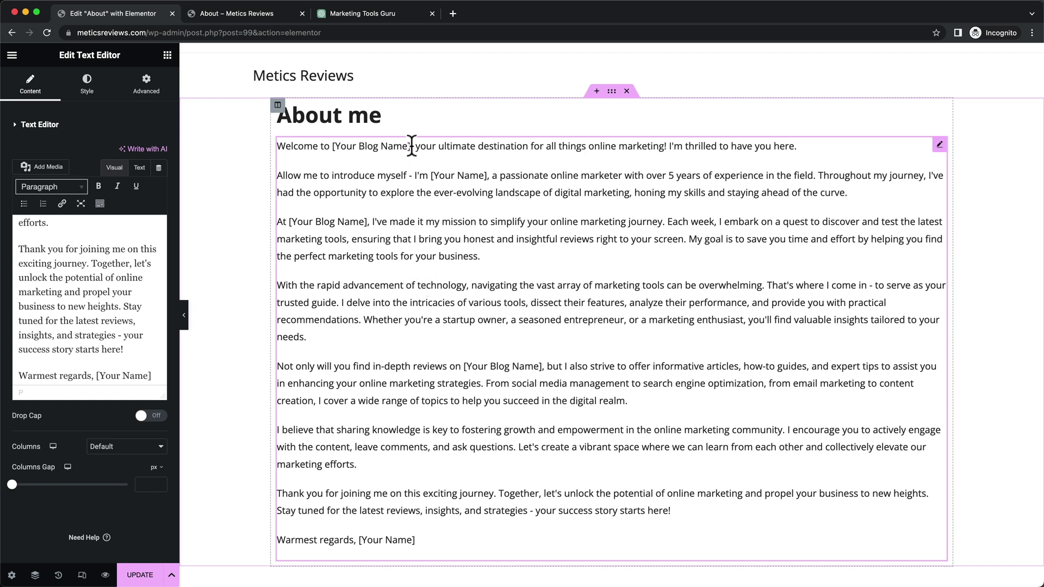
pyautogui.moveTo(412, 146); pyautogui.dragTo(332, 147)
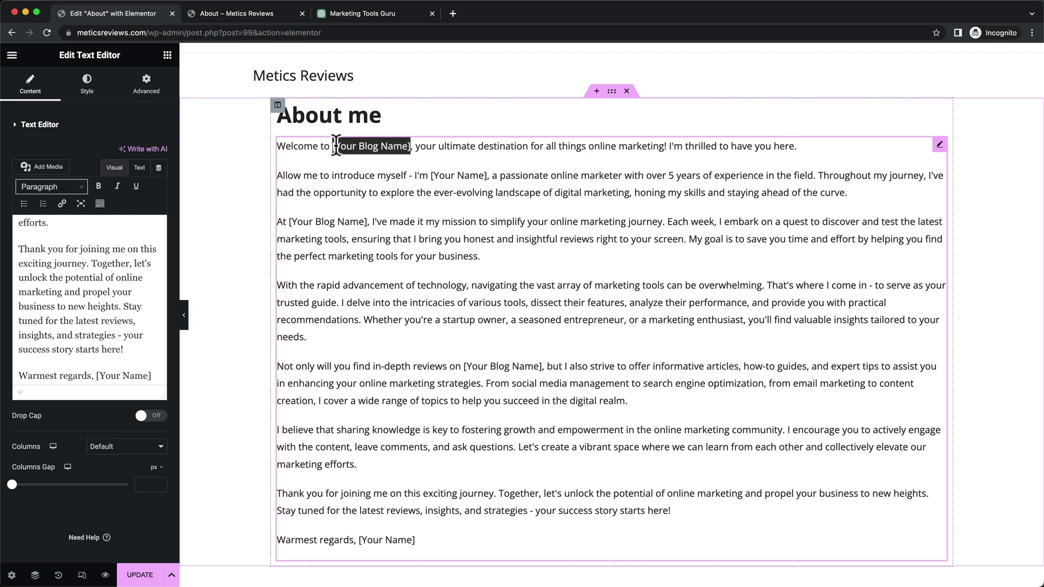
pyautogui.press('BackSpace')
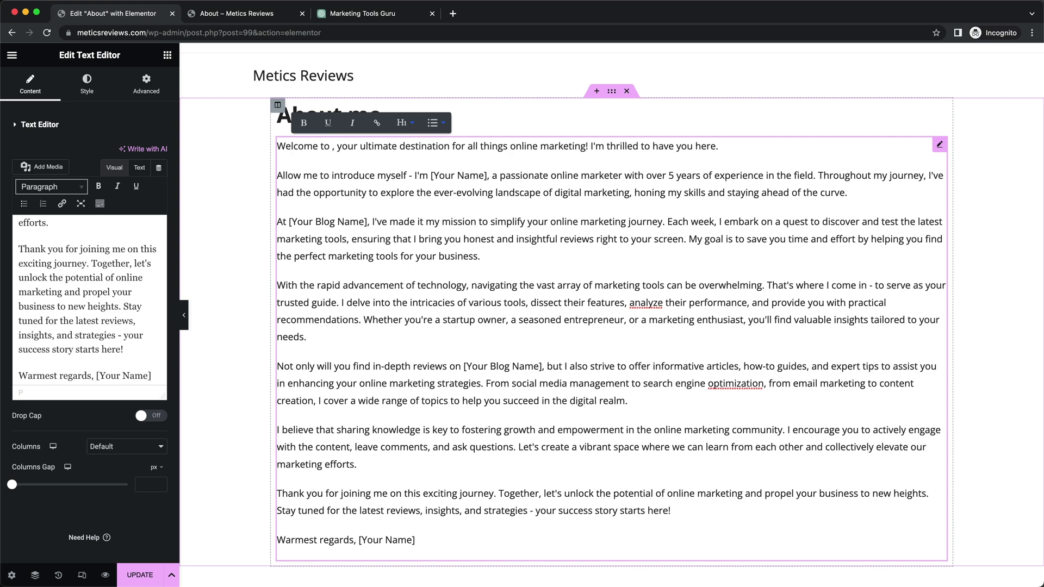
pyautogui.write('Metics Review')
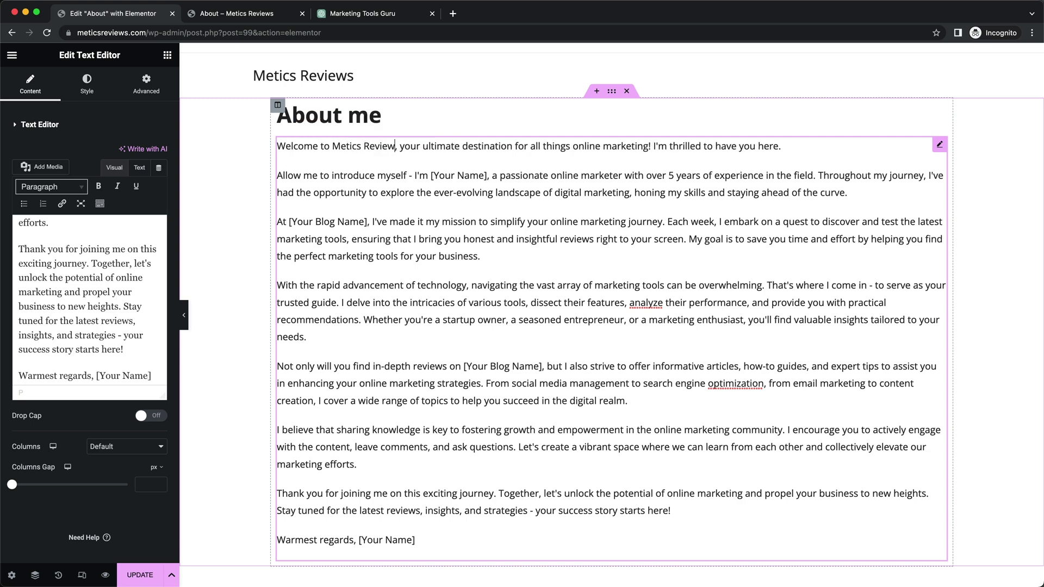
pyautogui.write('s')
# Narrow the text block into a slimmer column and tidy the sign-off bracket and spacing.
pyautogui.scroll(-1, 522, 334)
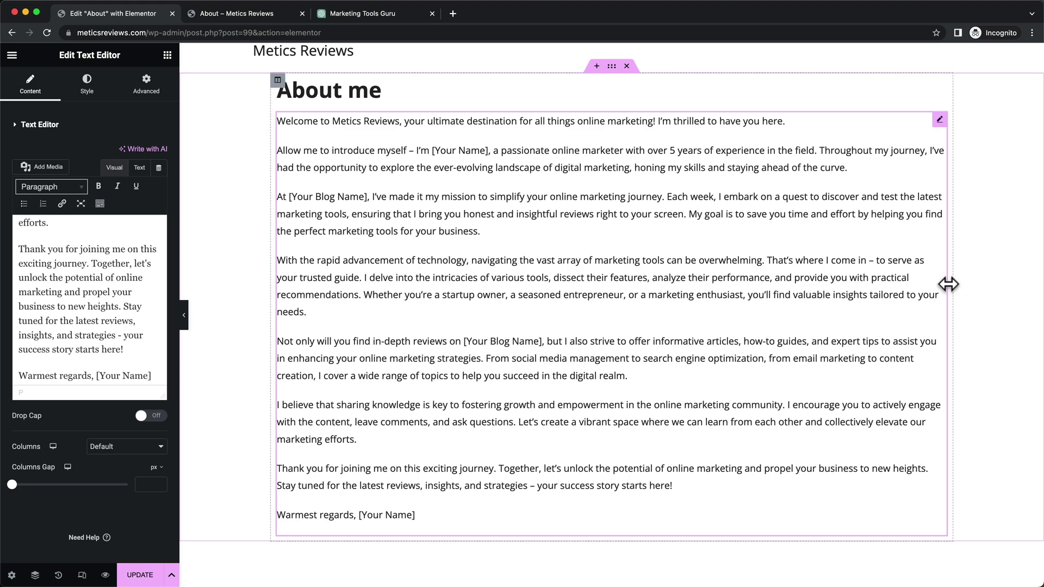
pyautogui.moveTo(949, 284); pyautogui.dragTo(689, 292)
pyautogui.scroll(-1, 473, 230)
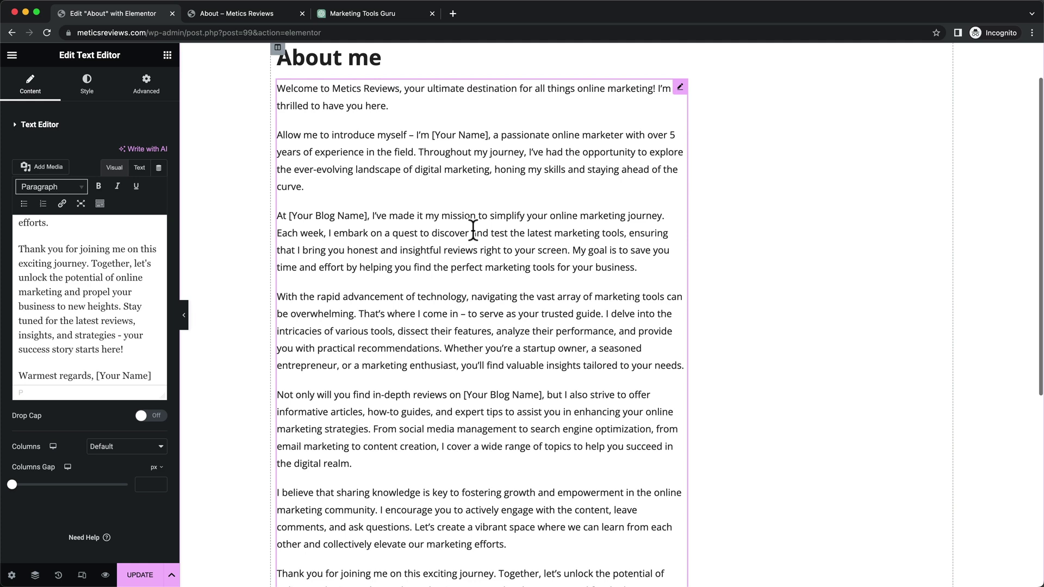
pyautogui.scroll(-3, 473, 229)
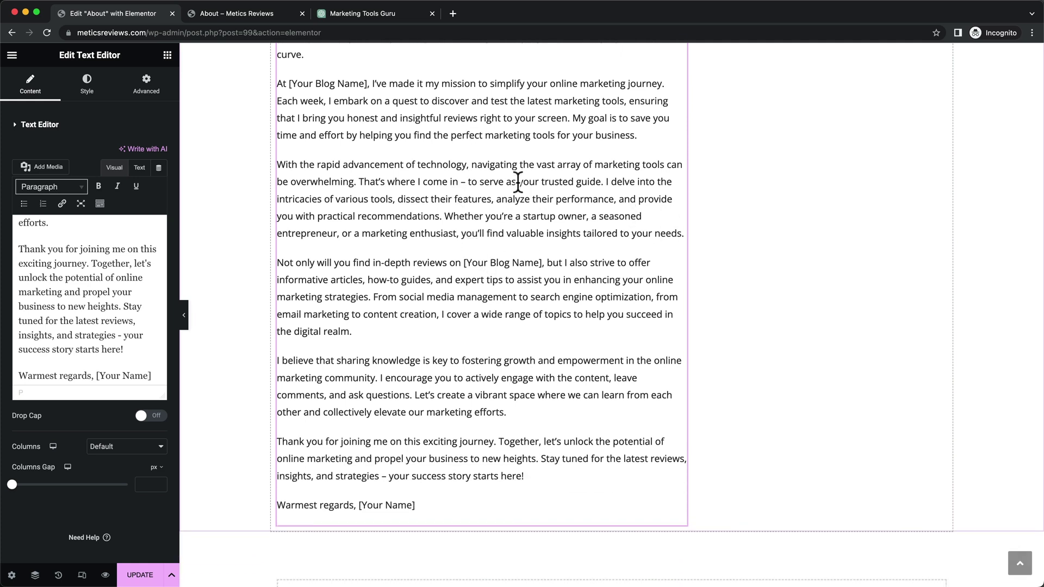
pyautogui.press('BackSpace')
pyautogui.press('Return')
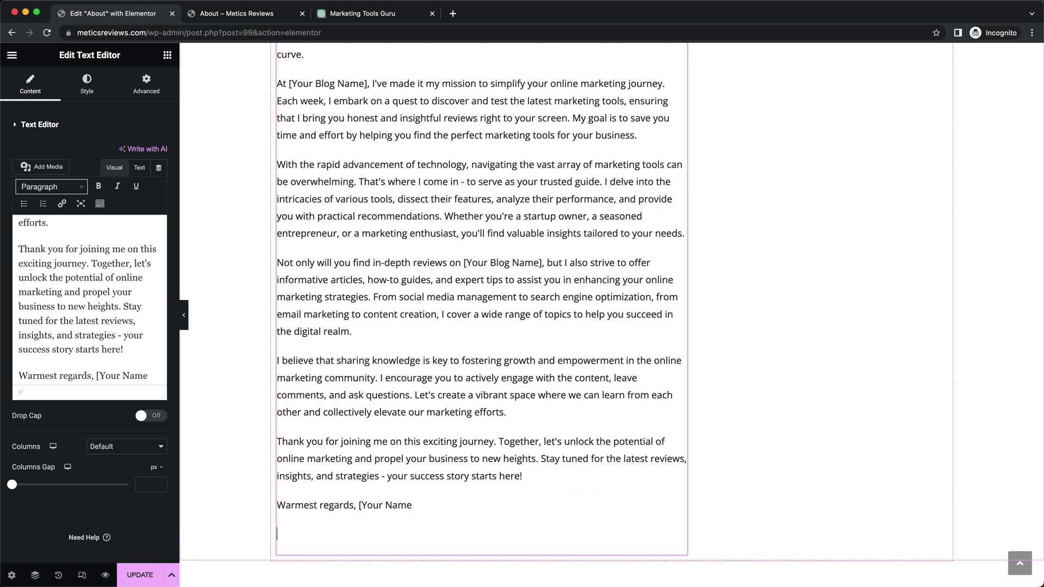
# Start a new paragraph at 'I delve' and bold the 'Whether you're a startup owner…' sentence.
pyautogui.click(605, 181)
pyautogui.press('Return')
pyautogui.press('Return')
pyautogui.press('BackSpace')
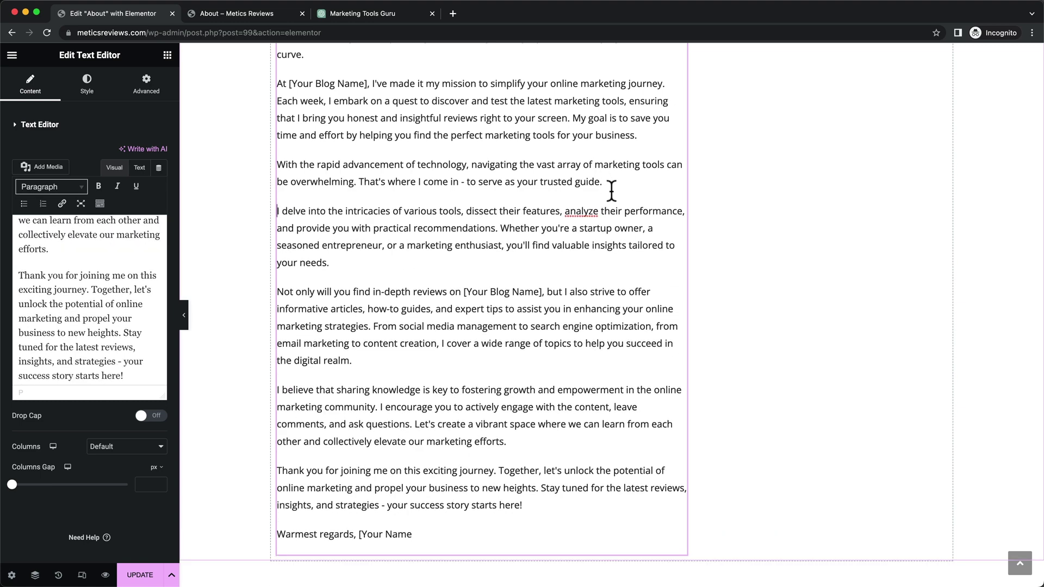
pyautogui.moveTo(500, 226); pyautogui.dragTo(499, 270)
pyautogui.hotkey('ctrl', 'b')
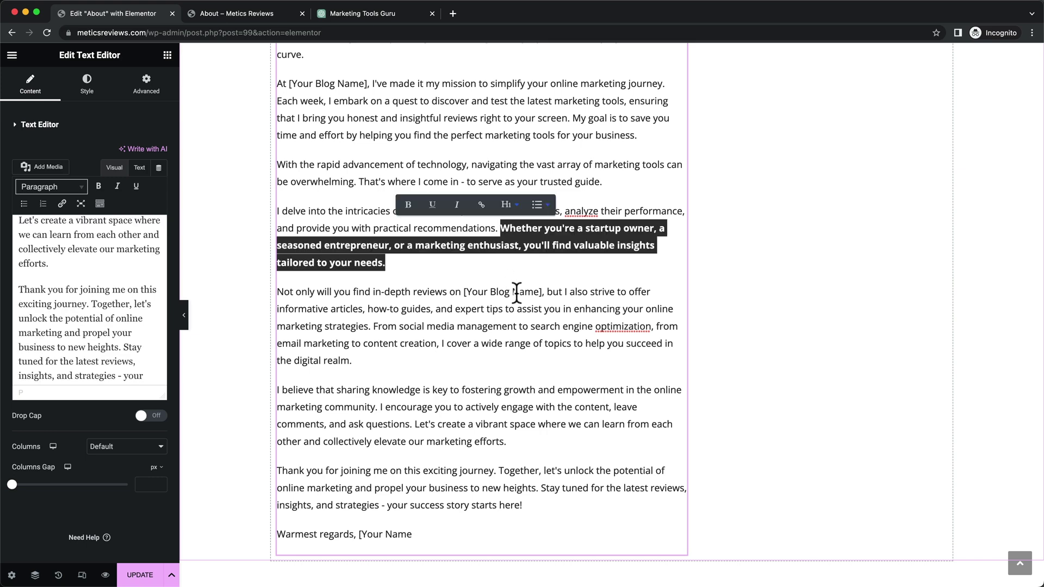
pyautogui.click(519, 291)
# Replace the '[Your Name' sign-off placeholder with the author's name.
pyautogui.scroll(2, 523, 210)
pyautogui.scroll(3, 468, 240)
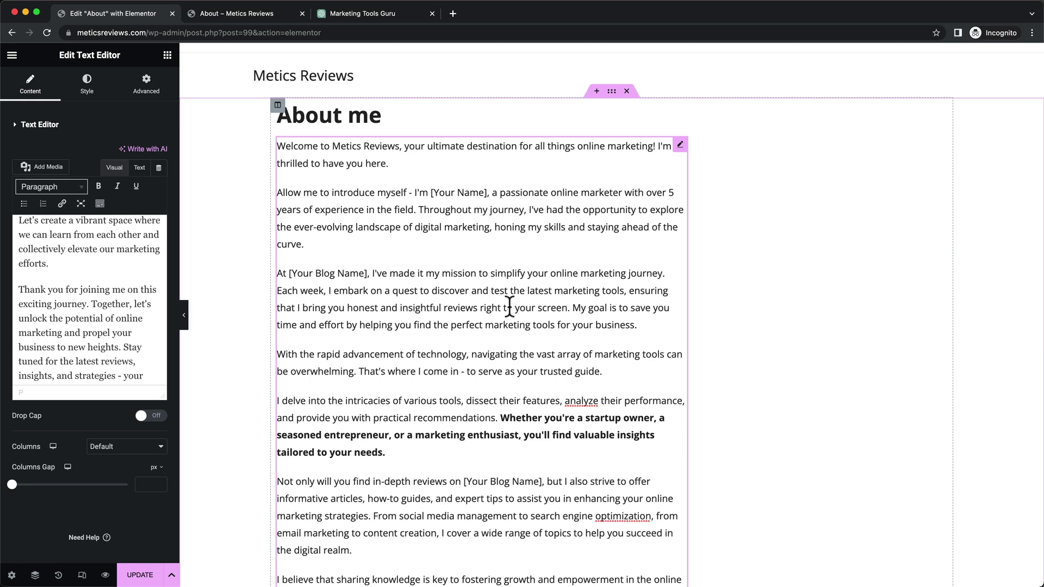
pyautogui.scroll(-4, 490, 304)
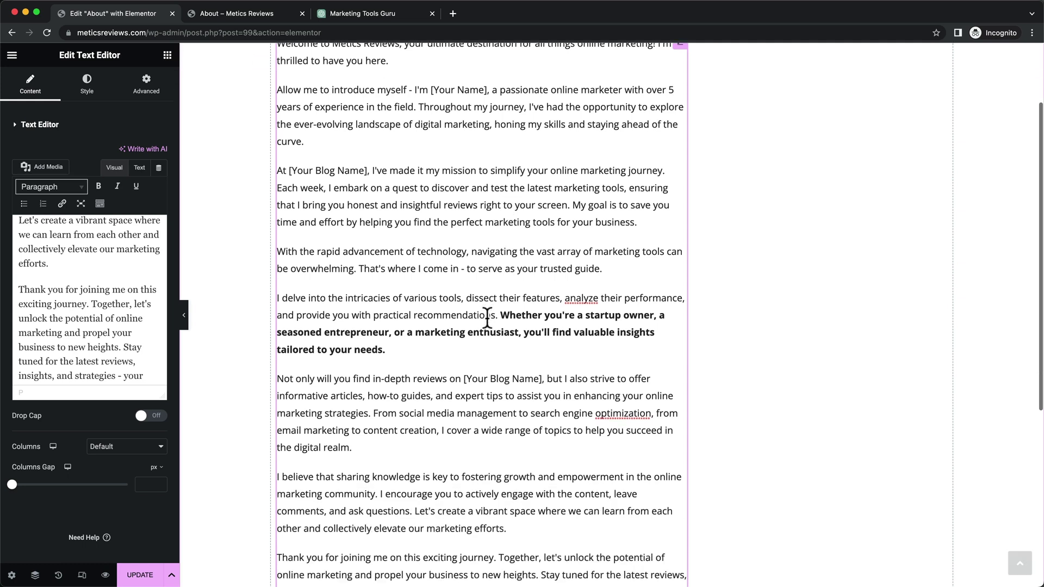
pyautogui.scroll(-3, 489, 321)
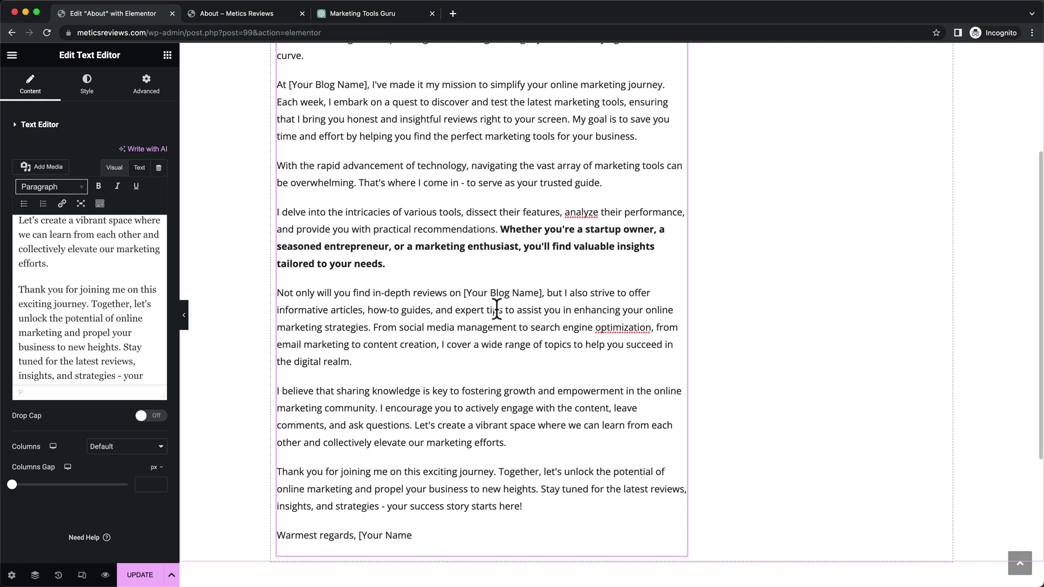
pyautogui.scroll(-1, 500, 360)
pyautogui.moveTo(359, 461); pyautogui.dragTo(422, 461)
pyautogui.write('Sam Smith')
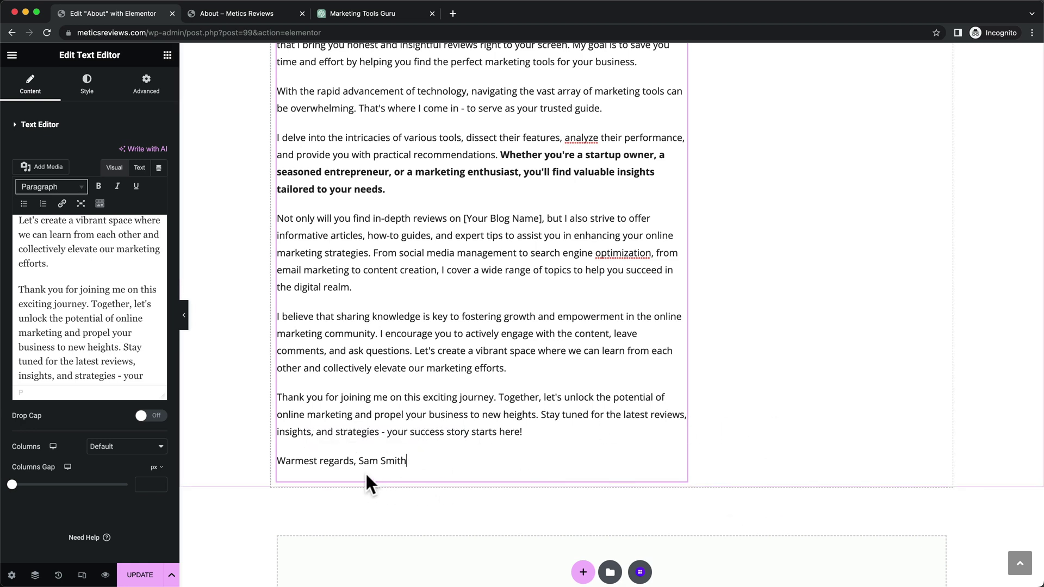
# Add an Image block below the text showing profile.png from the Media Library, aligned left.
pyautogui.click(167, 55)
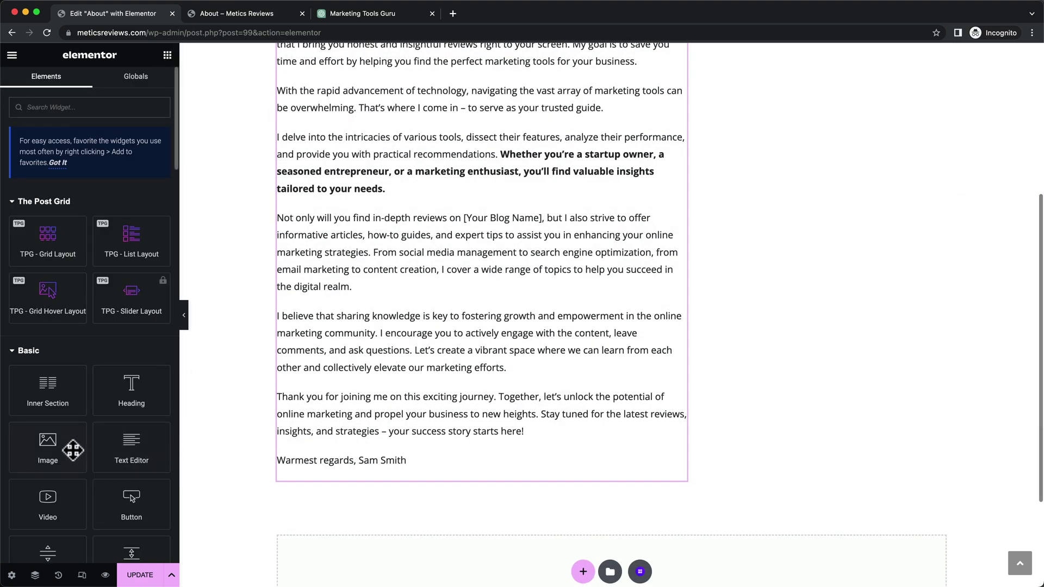
pyautogui.moveTo(73, 449); pyautogui.dragTo(353, 466)
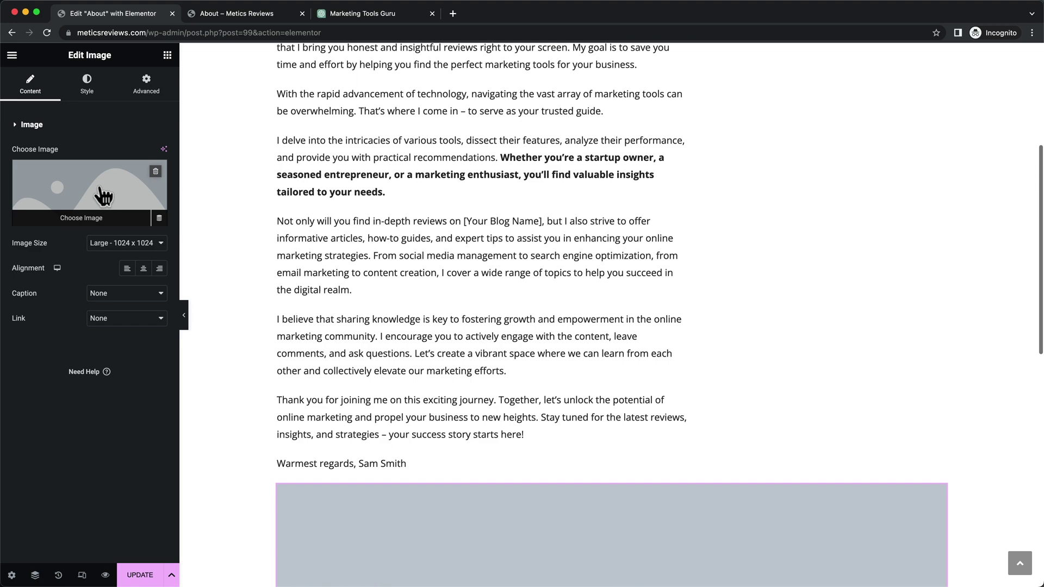
pyautogui.click(104, 195)
pyautogui.click(197, 228)
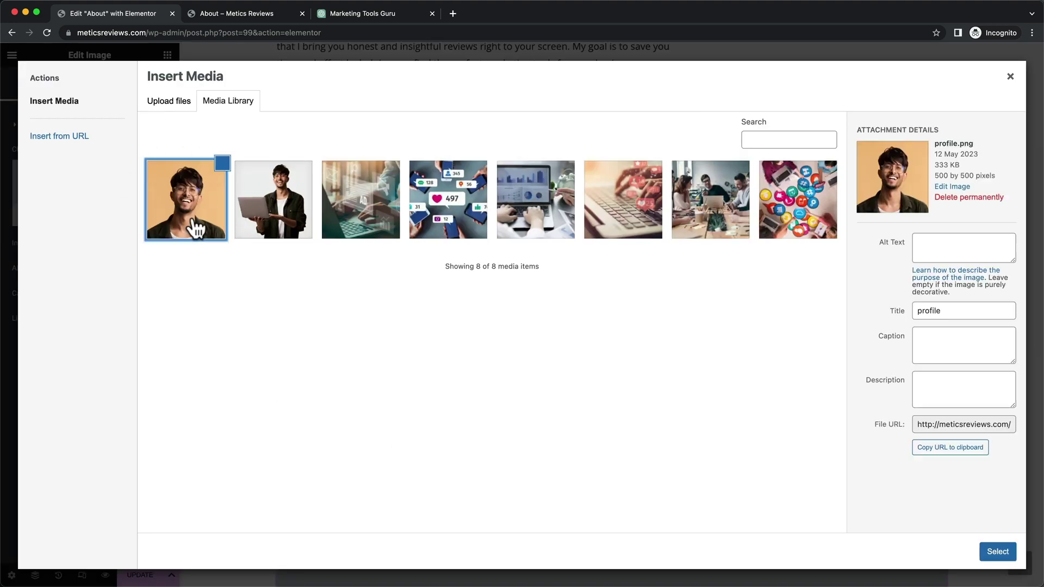
pyautogui.click(997, 551)
pyautogui.scroll(-2, 495, 355)
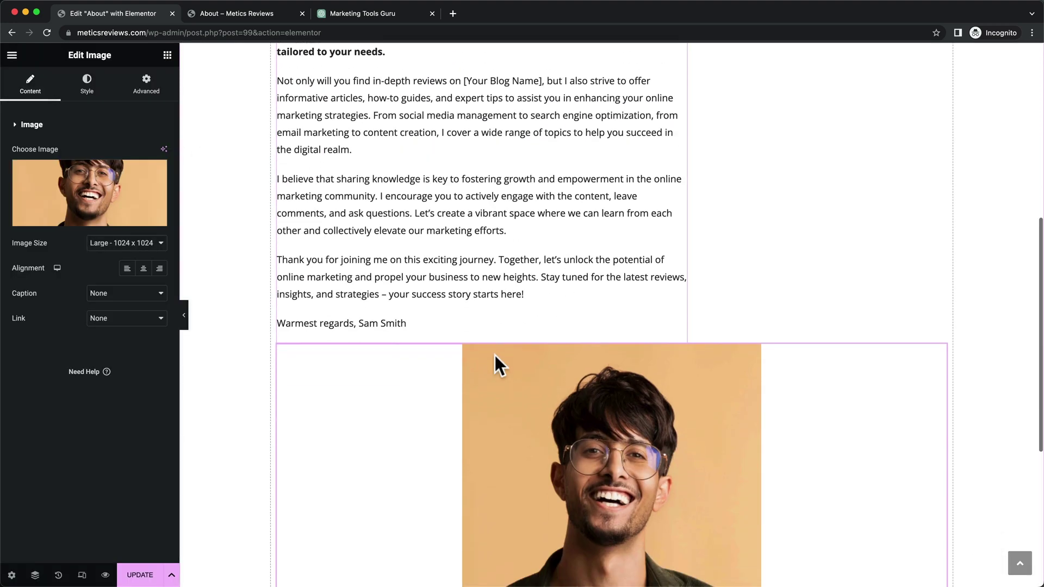
pyautogui.scroll(-3, 492, 353)
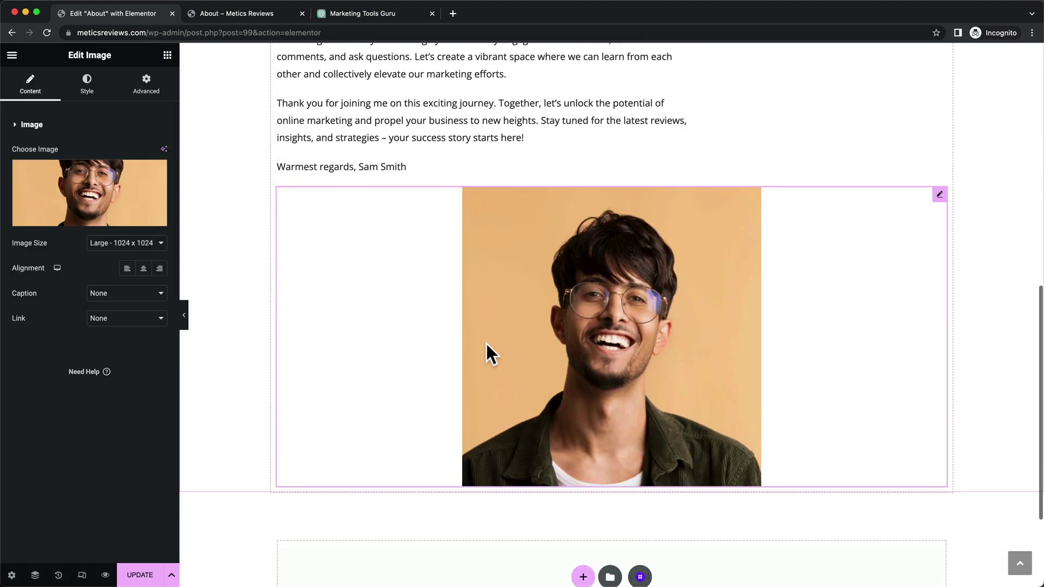
pyautogui.click(127, 268)
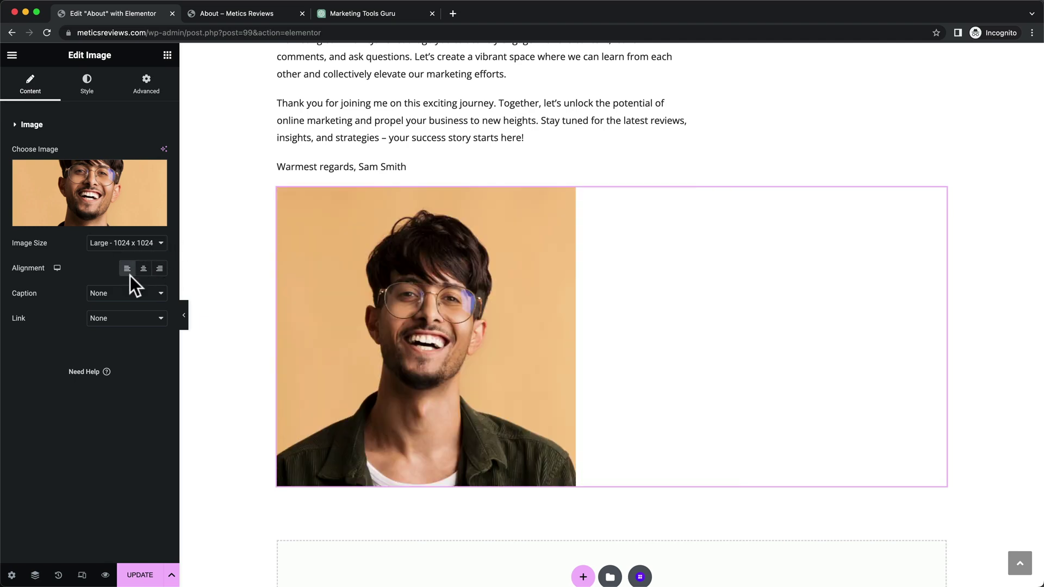
# Shrink the photo to 13% width and round it into a circle with 83 border radius.
pyautogui.click(87, 89)
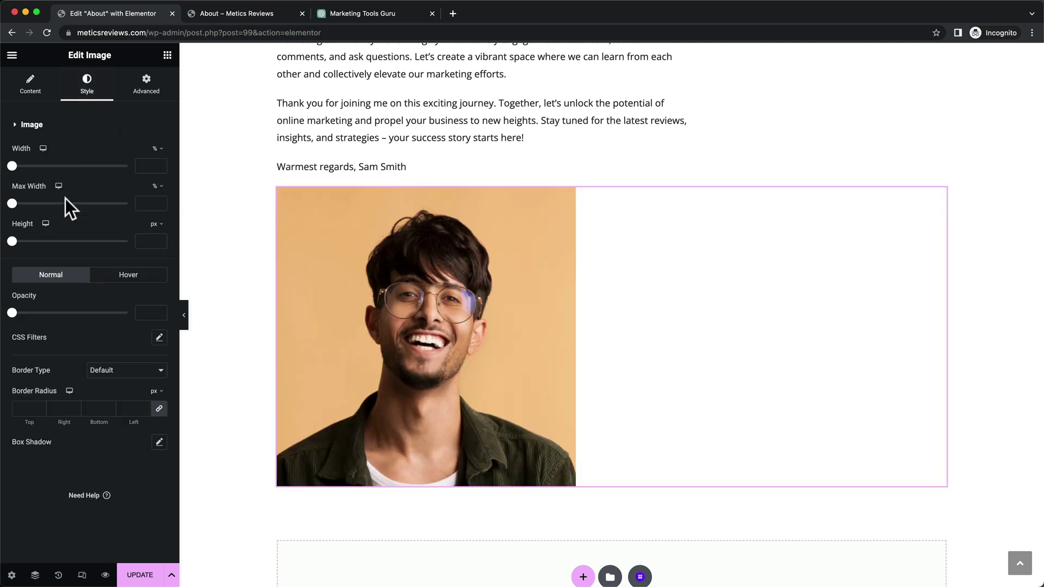
pyautogui.moveTo(13, 166); pyautogui.dragTo(25, 167)
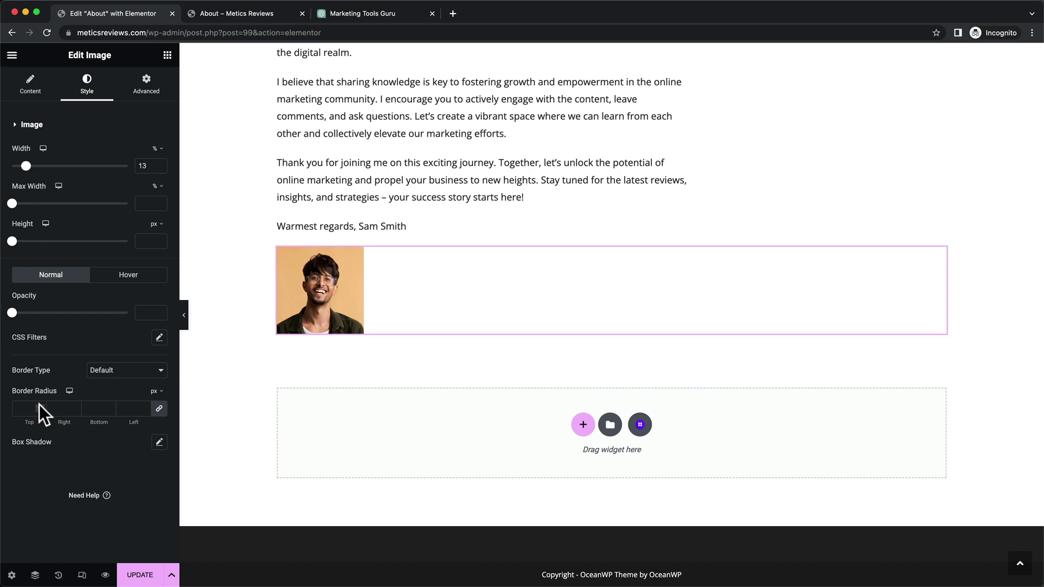
pyautogui.press('BackSpace')
pyautogui.write('20')
pyautogui.moveTo(39, 404); pyautogui.dragTo(39, 405)
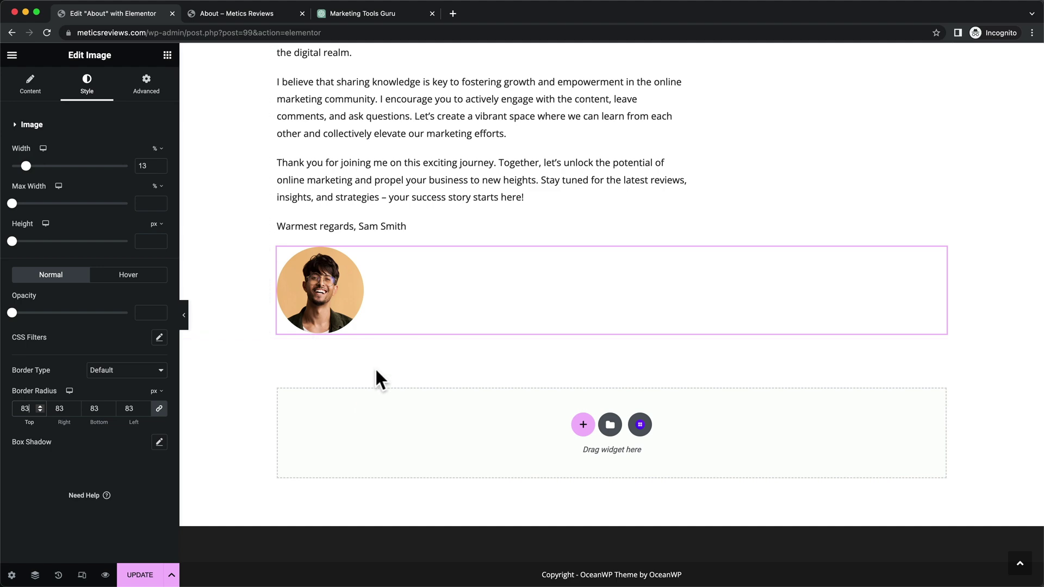
pyautogui.scroll(10, 377, 371)
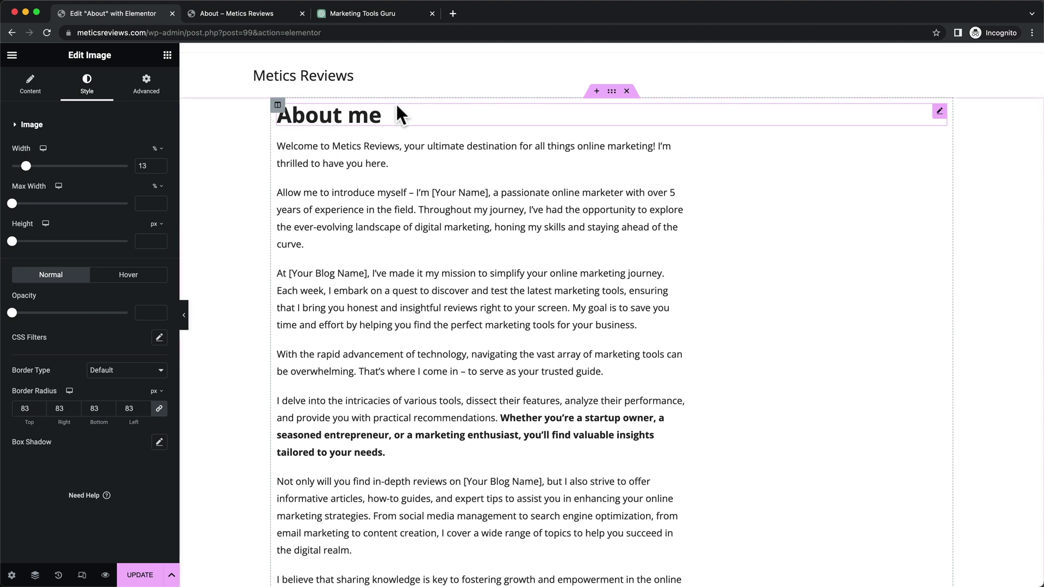
# Give the section an unlinked margin of 30 px top and 100 px bottom.
pyautogui.click(611, 92)
pyautogui.click(147, 93)
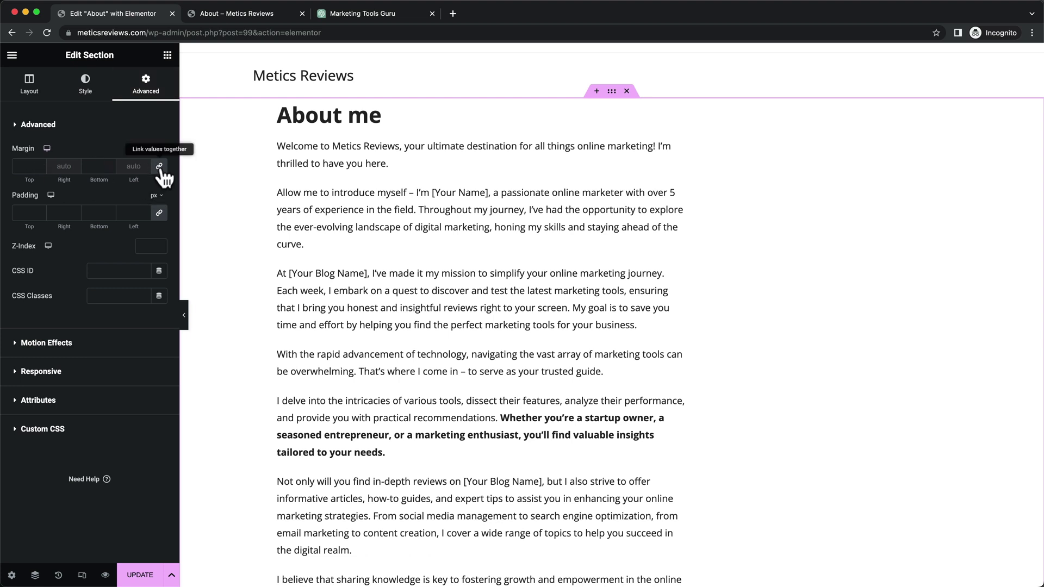
pyautogui.click(30, 166)
pyautogui.write('0')
pyautogui.moveTo(33, 163); pyautogui.dragTo(12, 165)
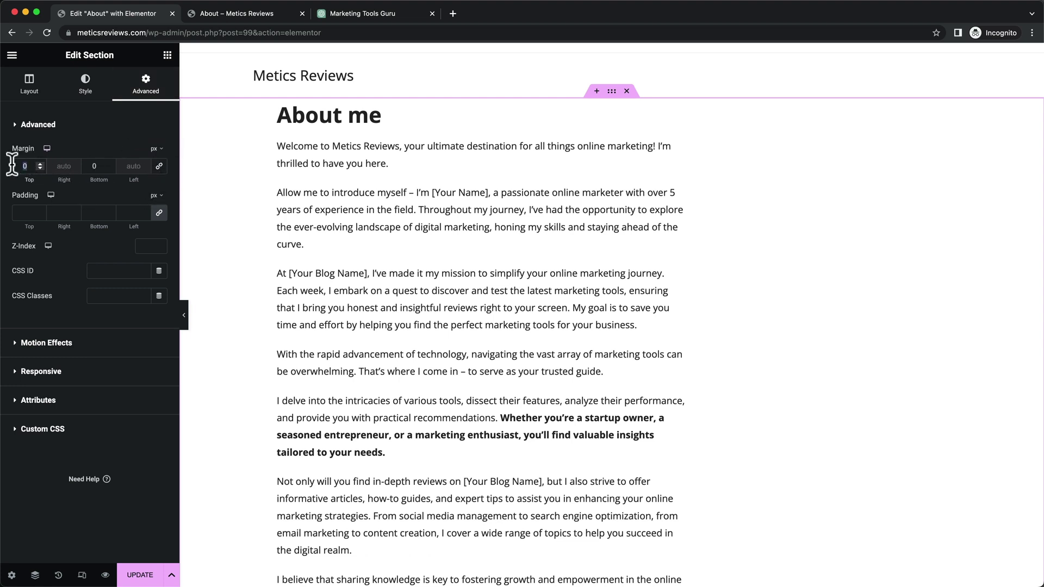
pyautogui.write('30')
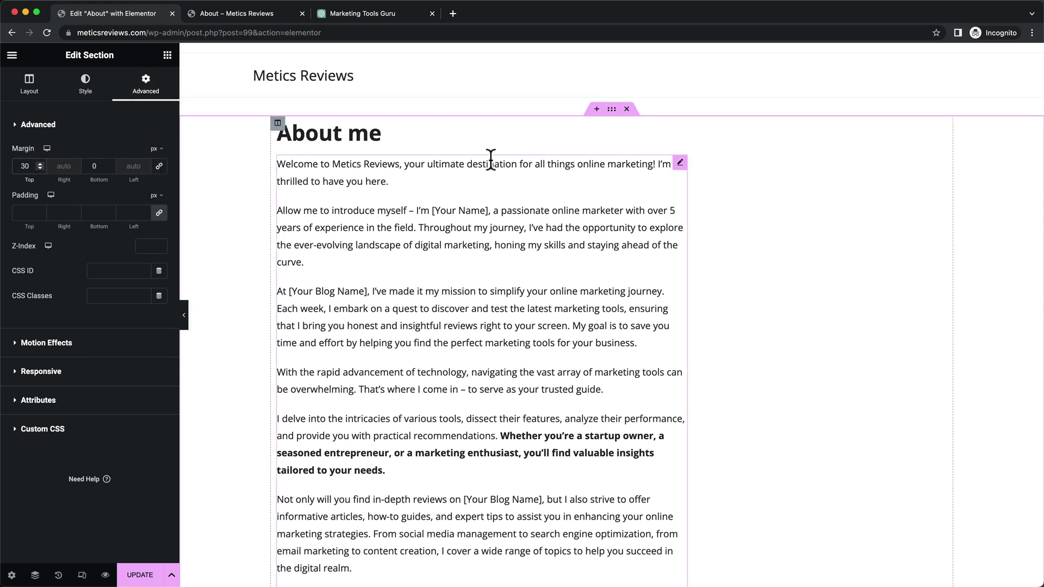
pyautogui.moveTo(104, 168); pyautogui.dragTo(89, 167)
pyautogui.write('1')
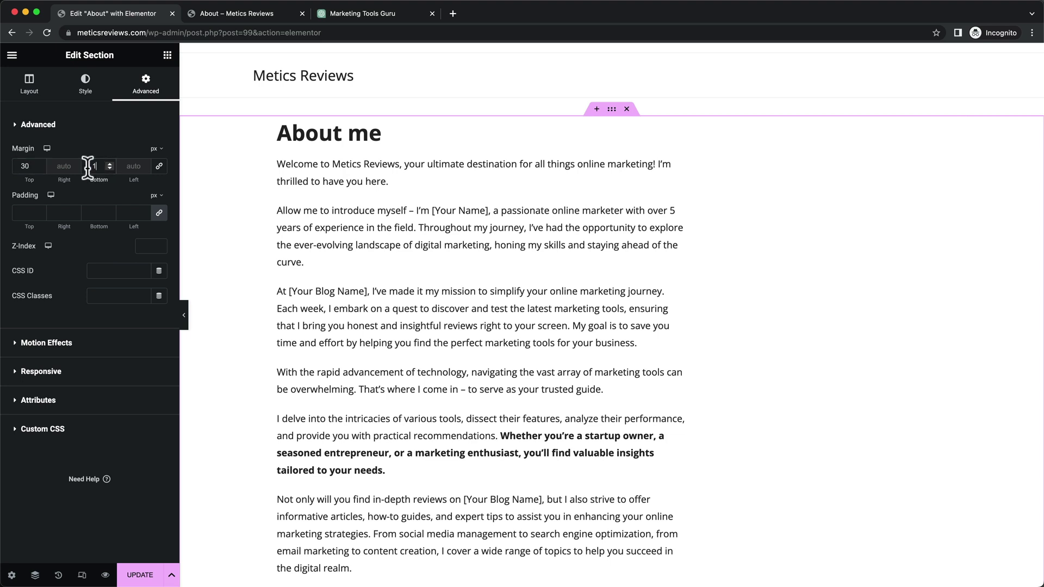
pyautogui.write('00')
pyautogui.click(115, 129)
pyautogui.click(112, 128)
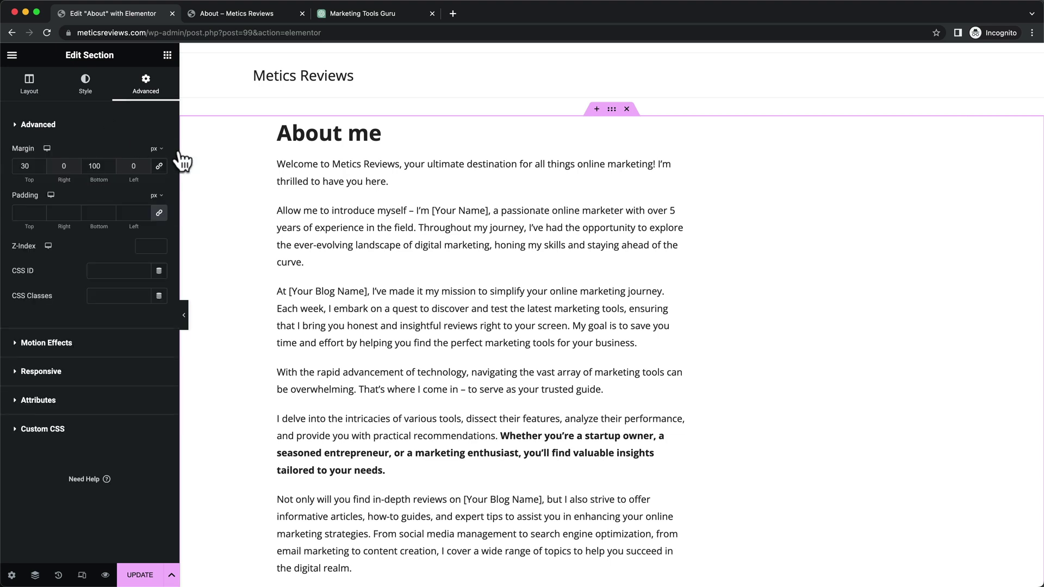
# Save the page with UPDATE and open Preview Changes to view the About page.
pyautogui.click(154, 575)
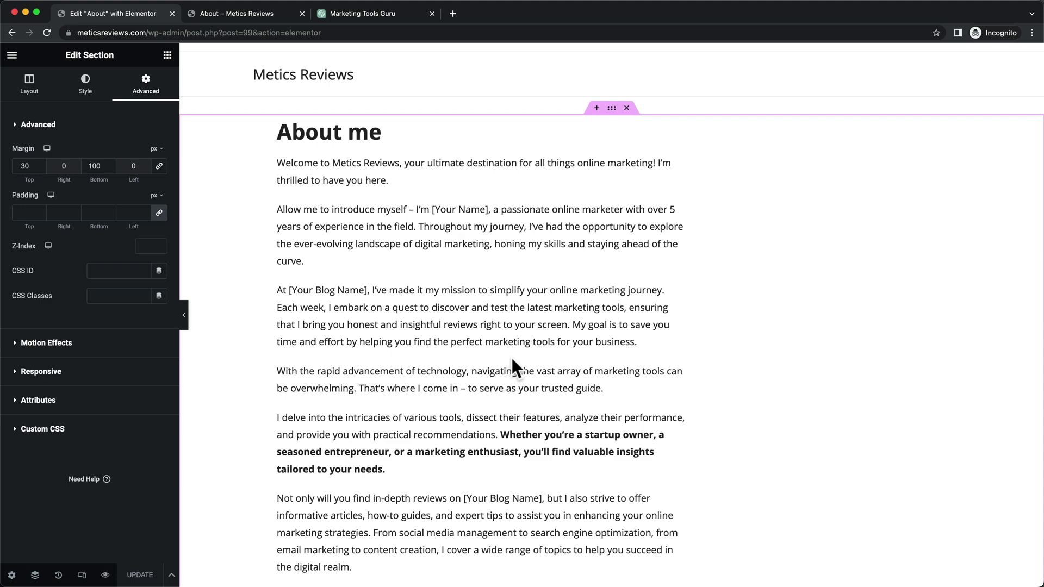
pyautogui.scroll(-5, 511, 359)
pyautogui.scroll(-6, 508, 357)
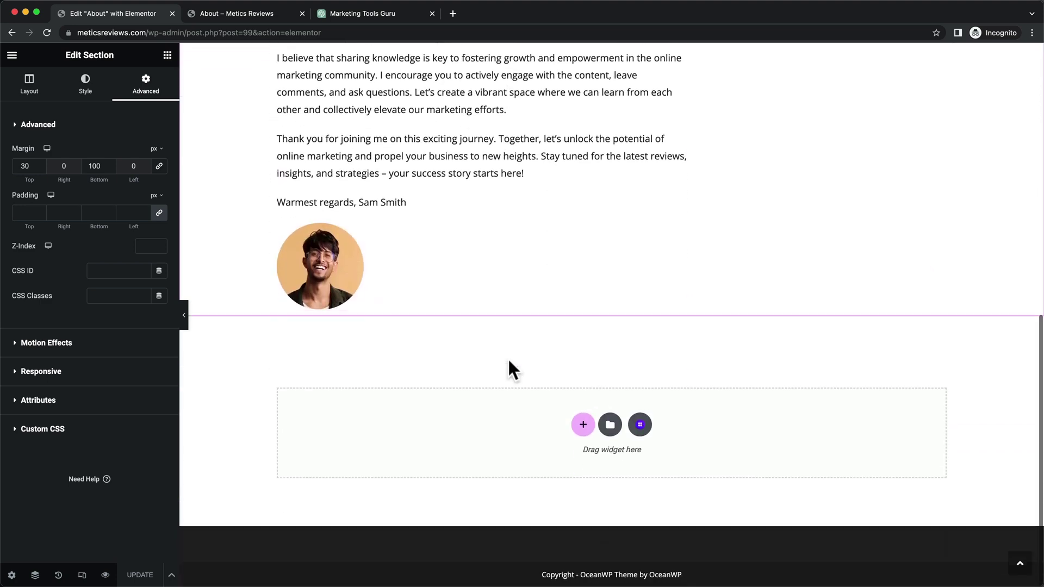
pyautogui.scroll(10, 508, 358)
pyautogui.scroll(-1, 447, 326)
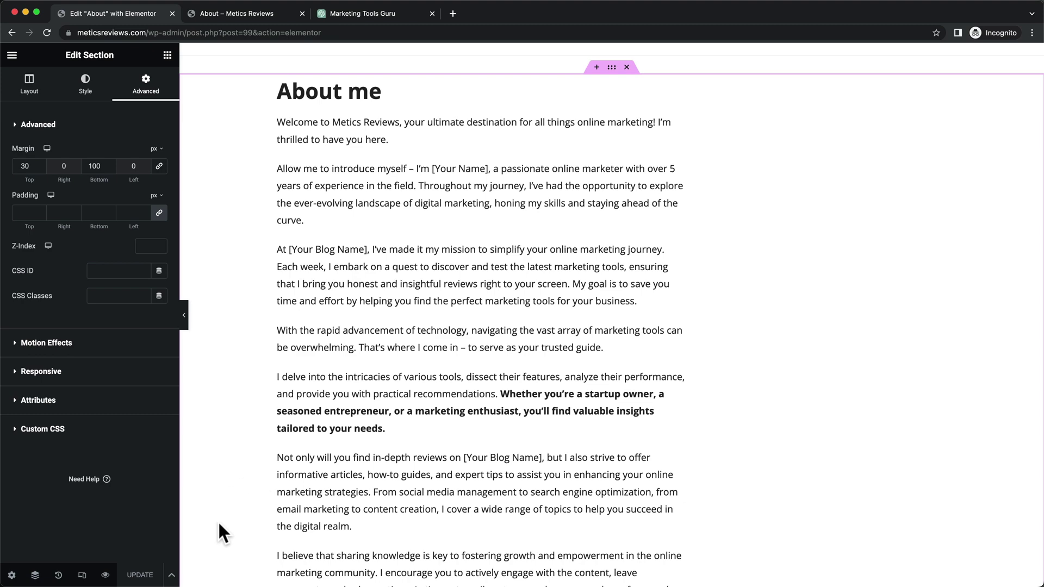
pyautogui.click(106, 575)
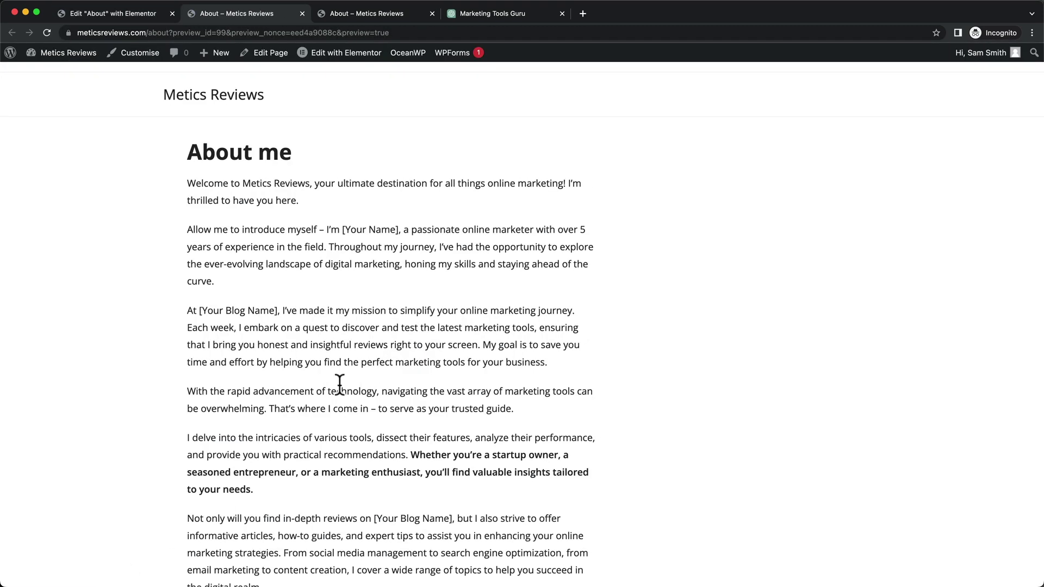
pyautogui.scroll(-7, 311, 303)
pyautogui.scroll(7, 305, 305)
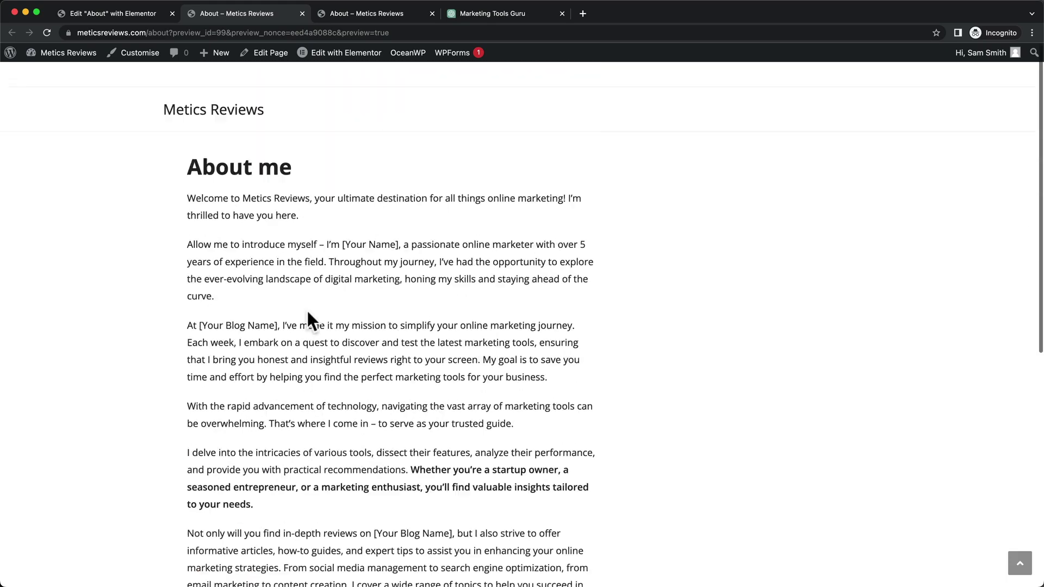